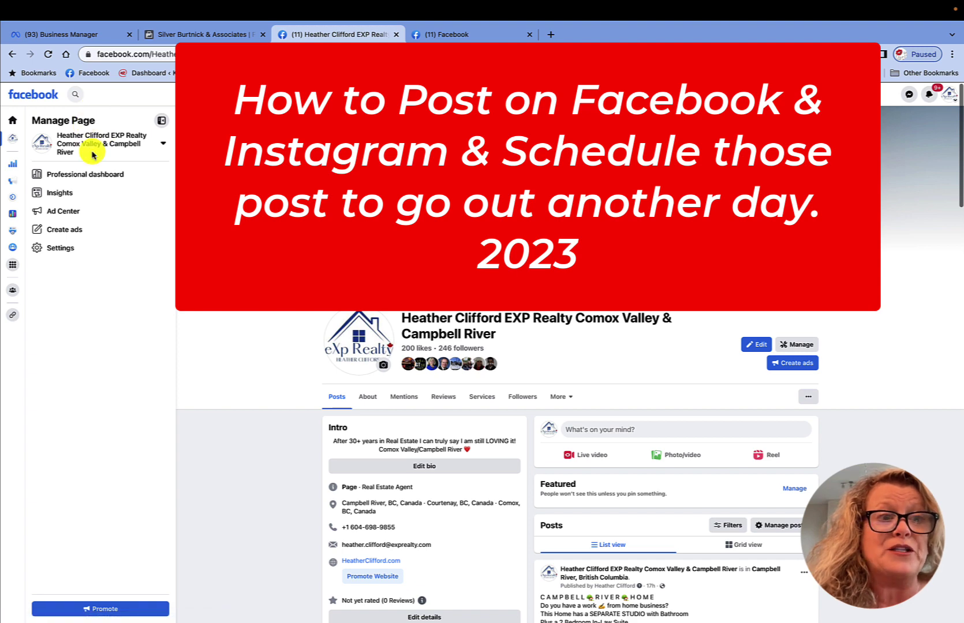
left_click(107, 175)
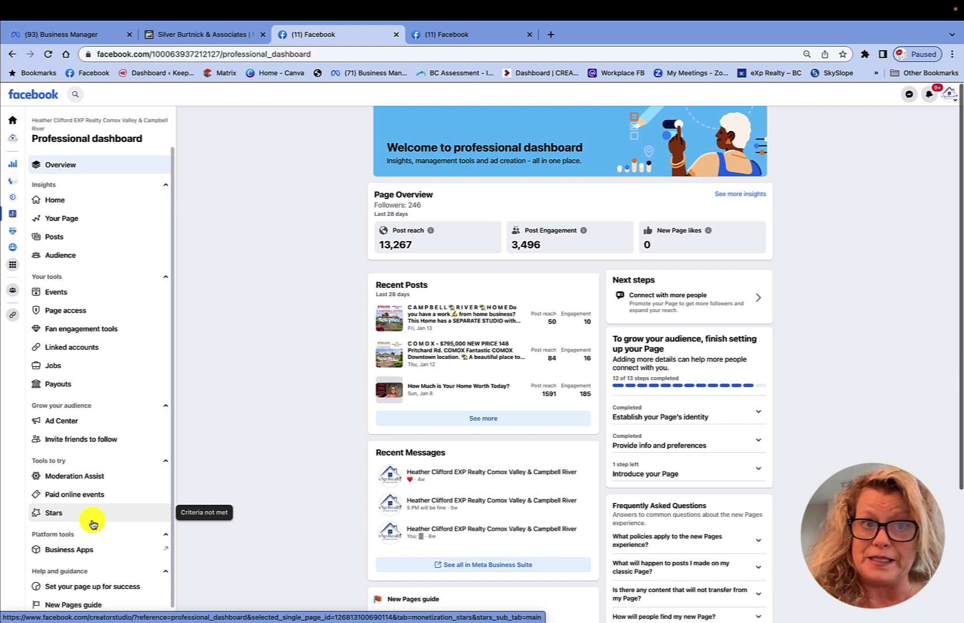
left_click(201, 37)
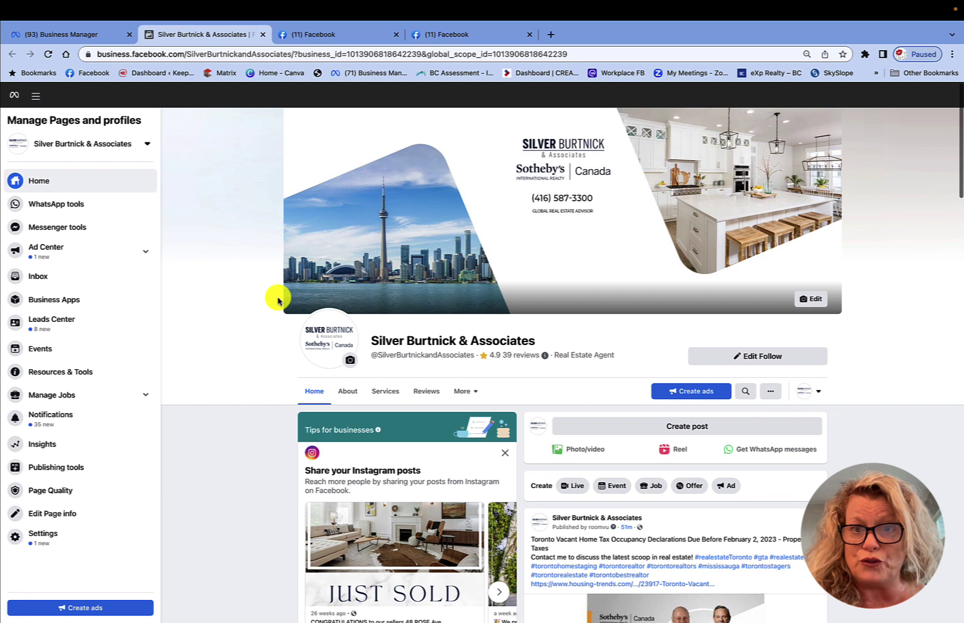
scroll(277, 300, "down", 2)
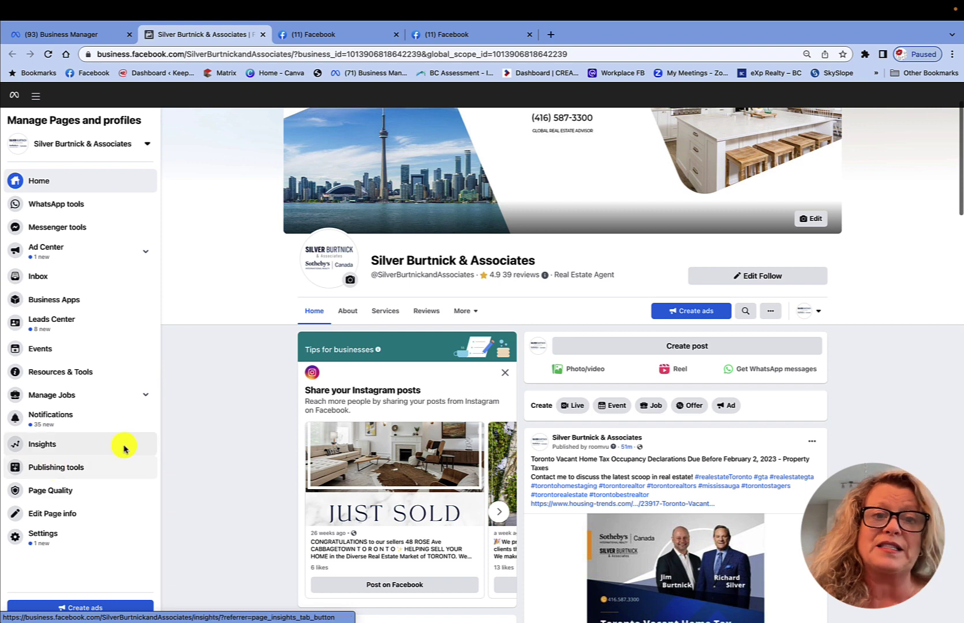
scroll(178, 422, "up", 2)
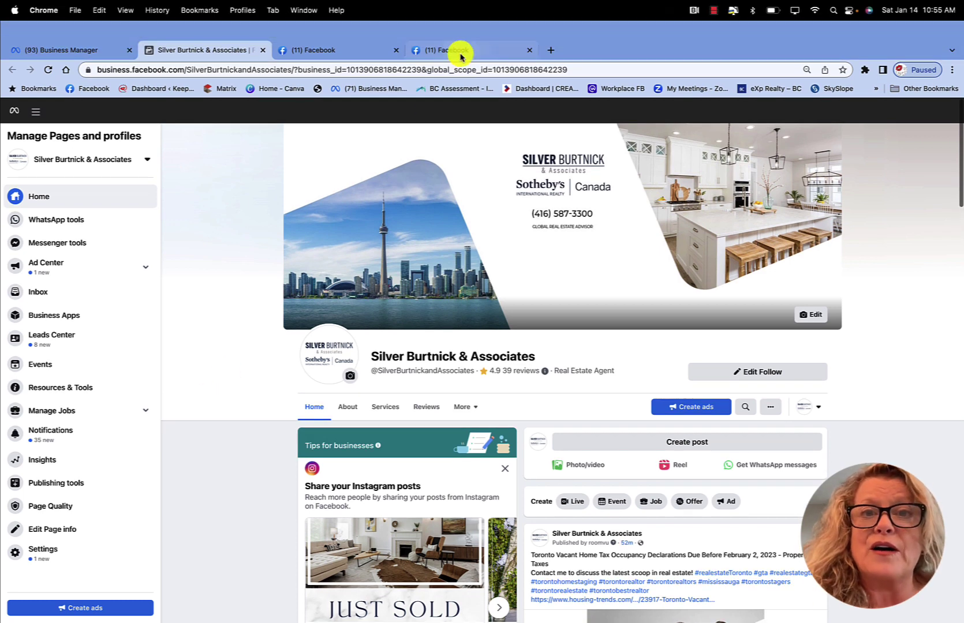
left_click(460, 52)
left_click(317, 52)
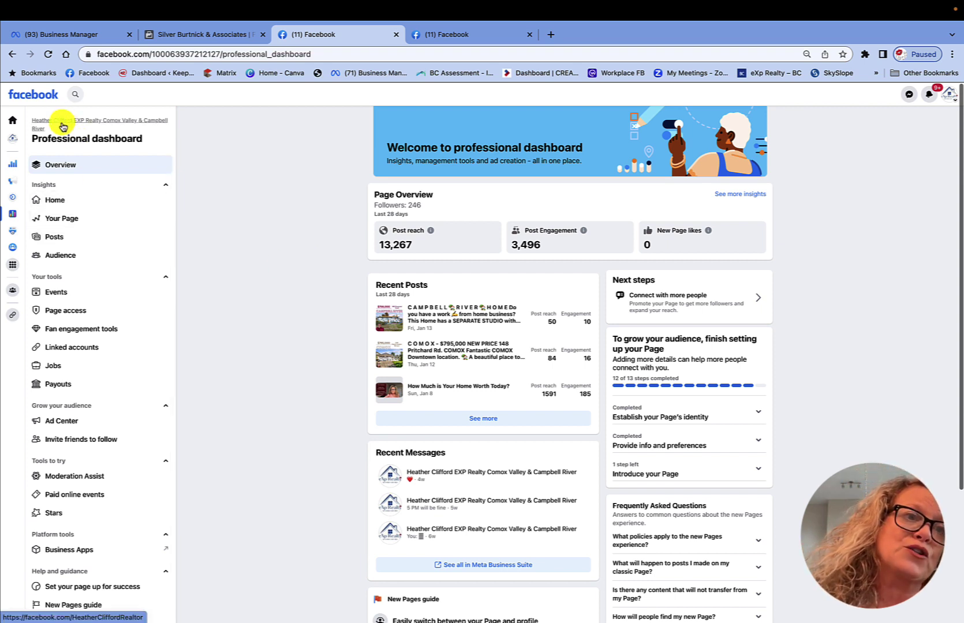
Go back to the realty business Page and open an empty Create Post composer
left_click(62, 125)
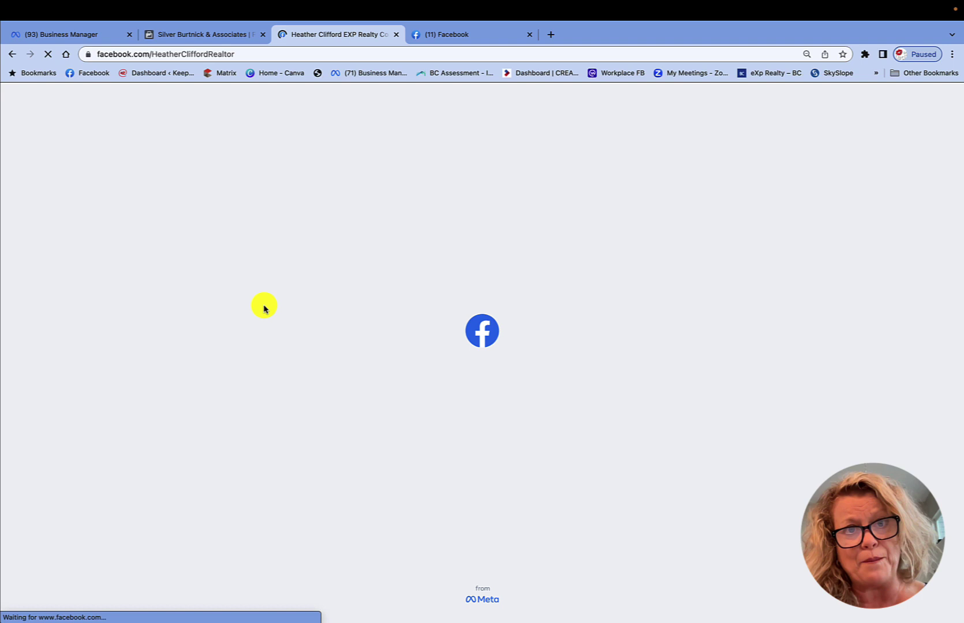
scroll(516, 392, "down", 5)
scroll(581, 349, "up", 5)
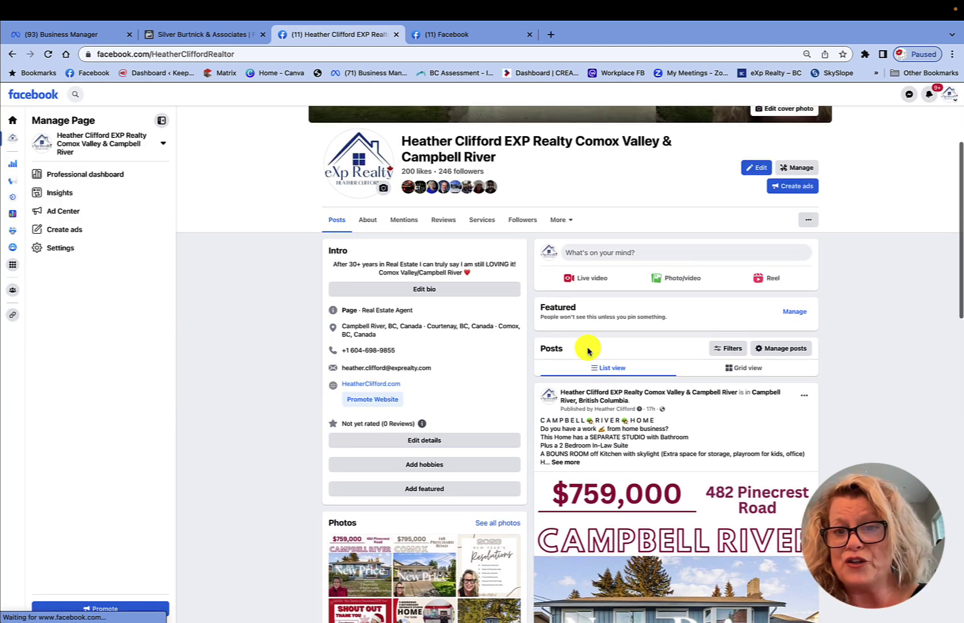
scroll(588, 352, "down", 1)
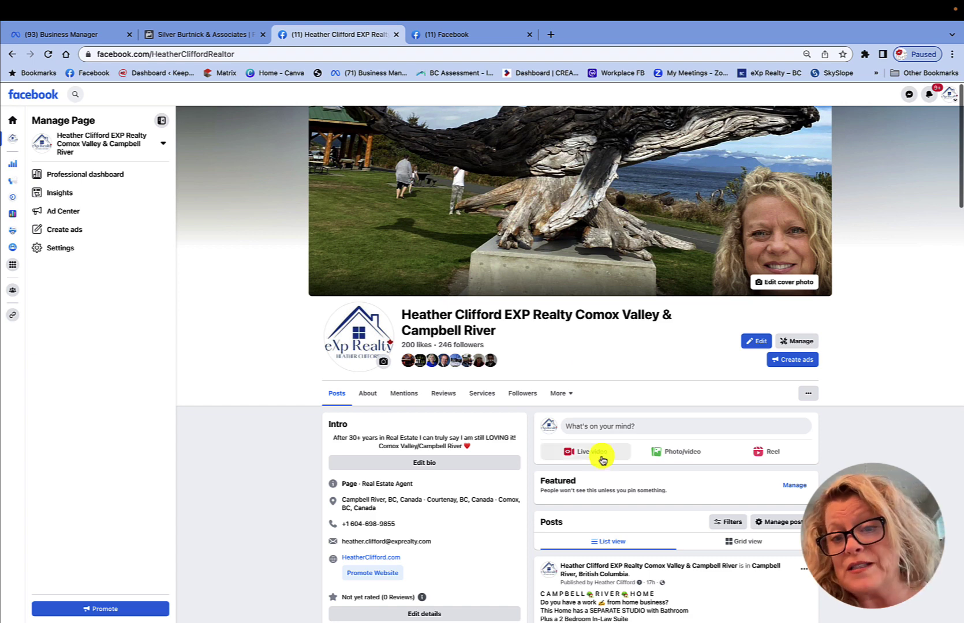
scroll(602, 456, "down", 2)
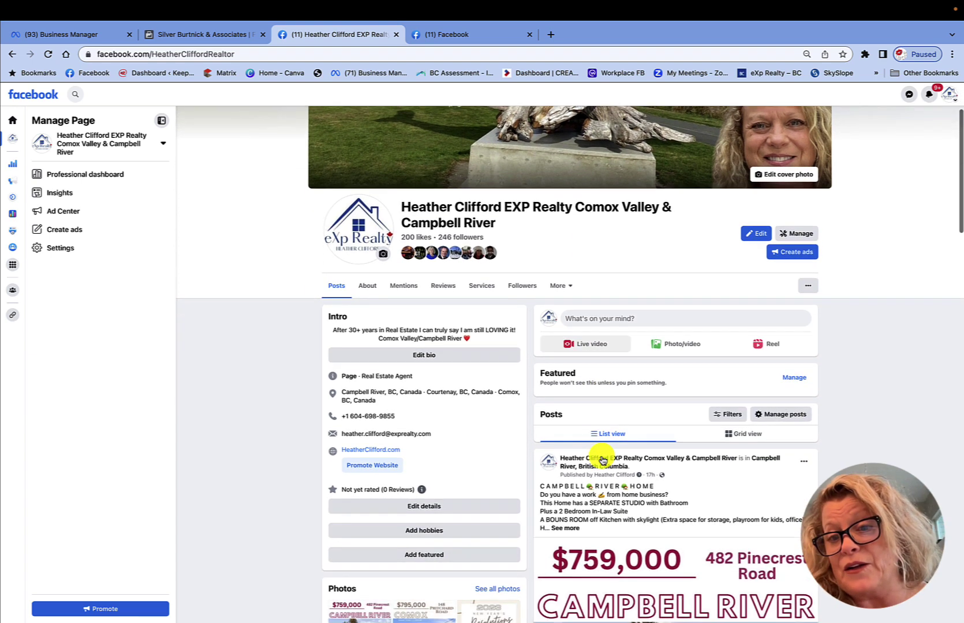
left_click(635, 318)
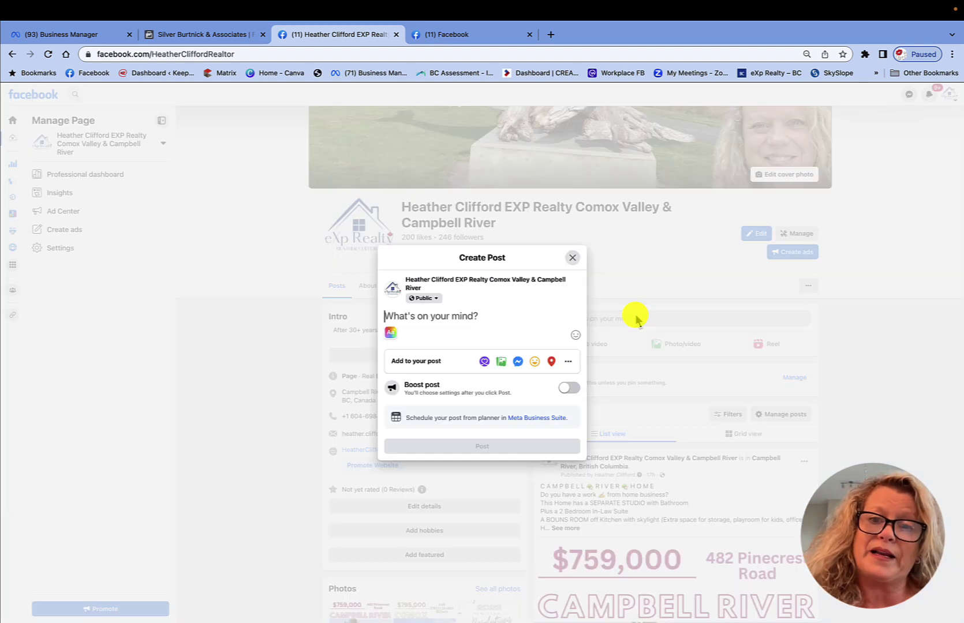
Switch to Meta Business Suite scheduling and start a new post from the Planner
left_click(543, 422)
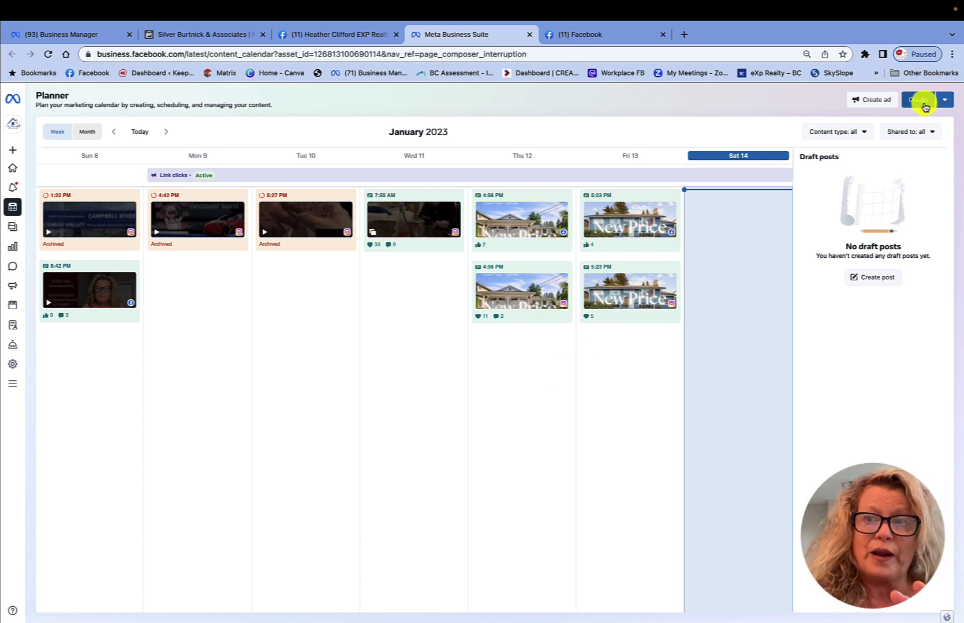
mouse_move(11, 155)
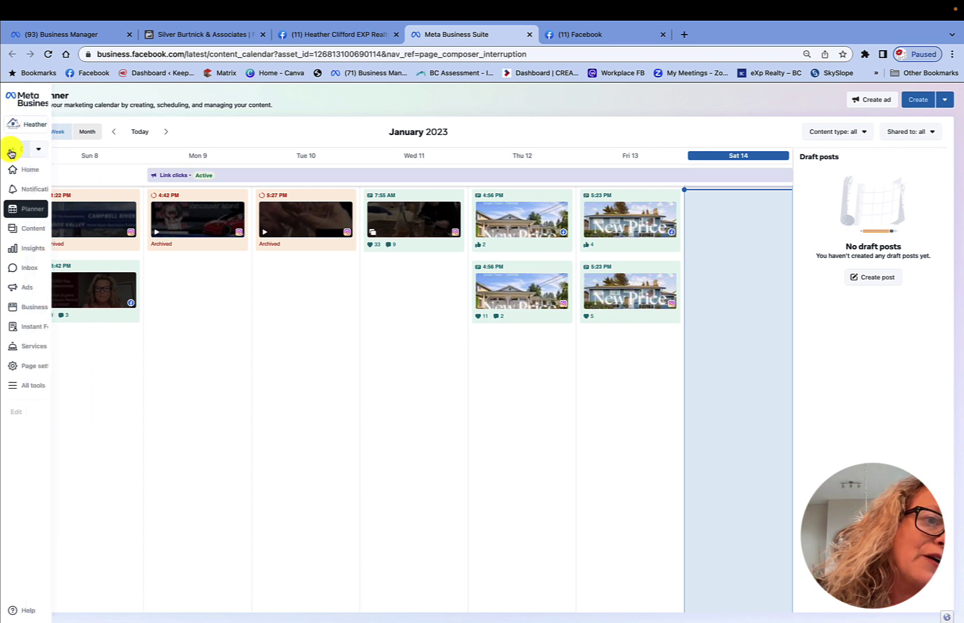
left_click(34, 151)
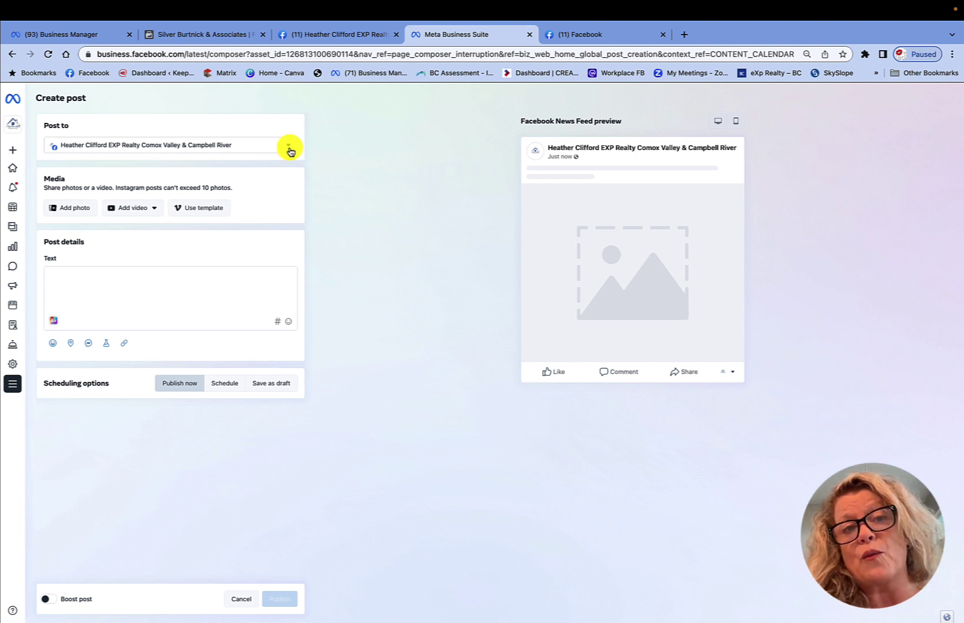
Post to both the realty Facebook Page and its linked Instagram account, then show Add video options
left_click(289, 149)
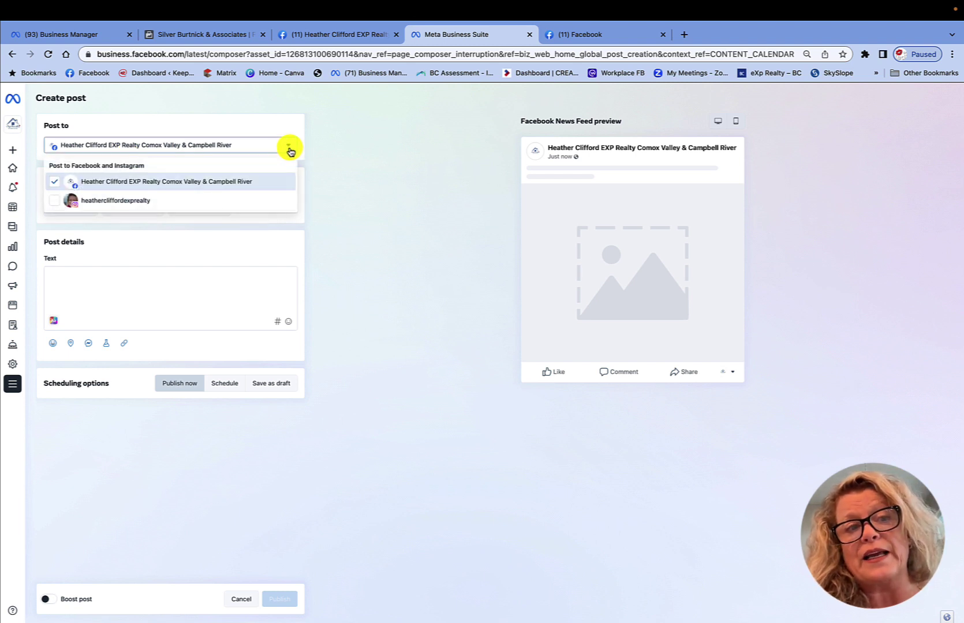
left_click(55, 204)
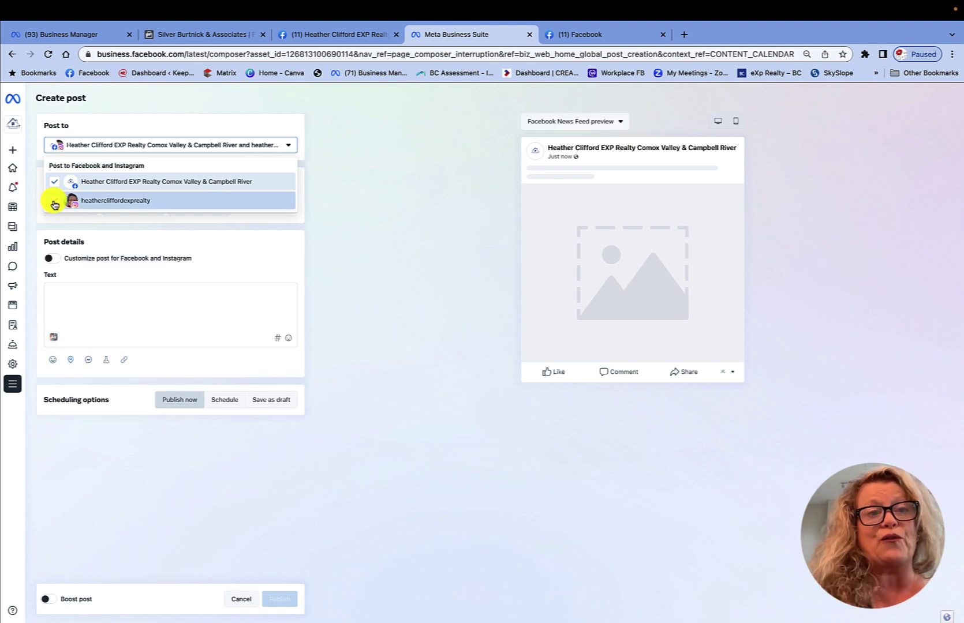
left_click(329, 207)
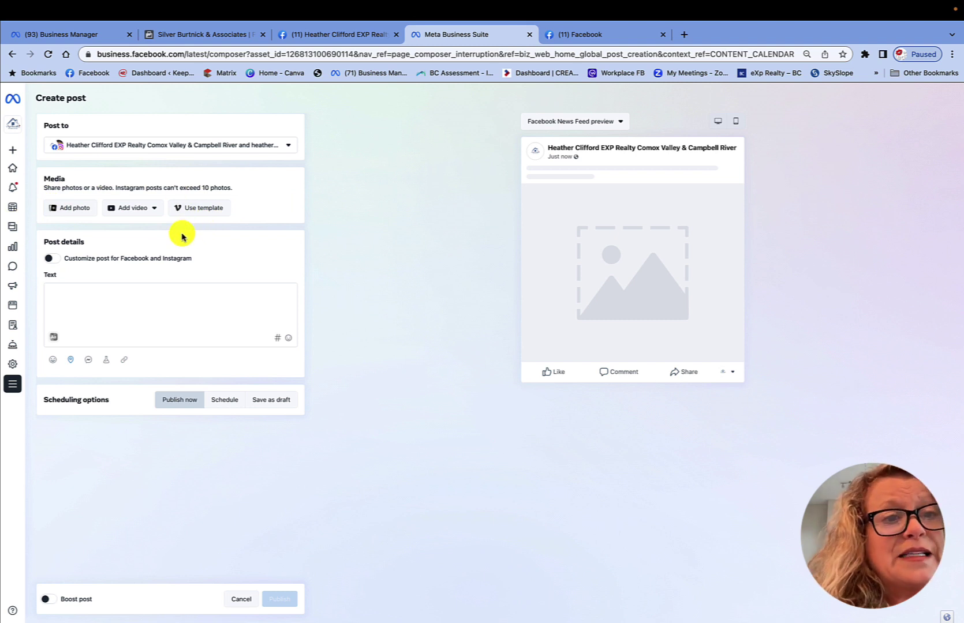
left_click(134, 209)
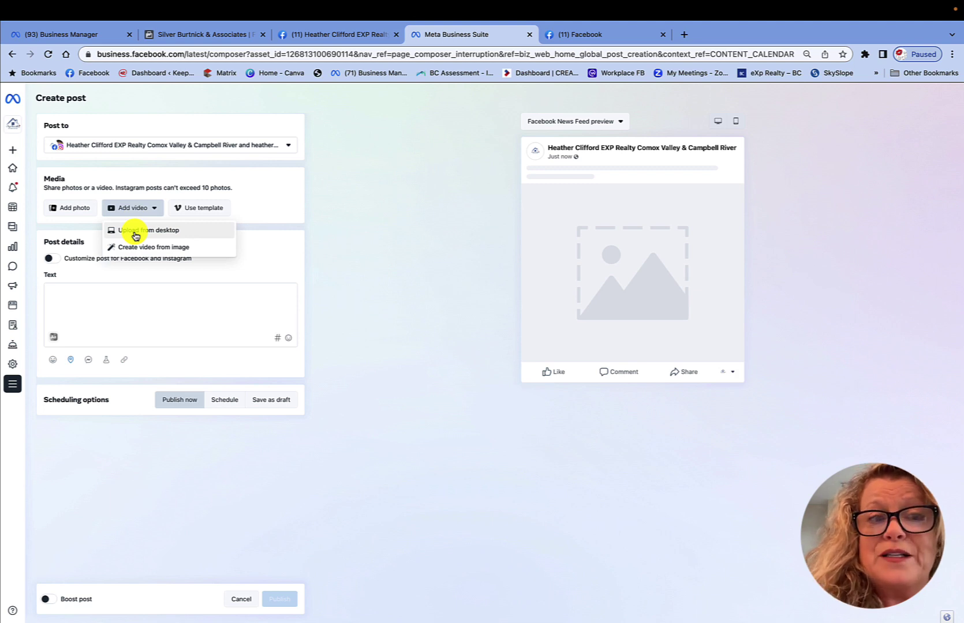
Upload the Campbell River listing mp4 from Pinecrest Print > Facebook on the desktop
left_click(135, 233)
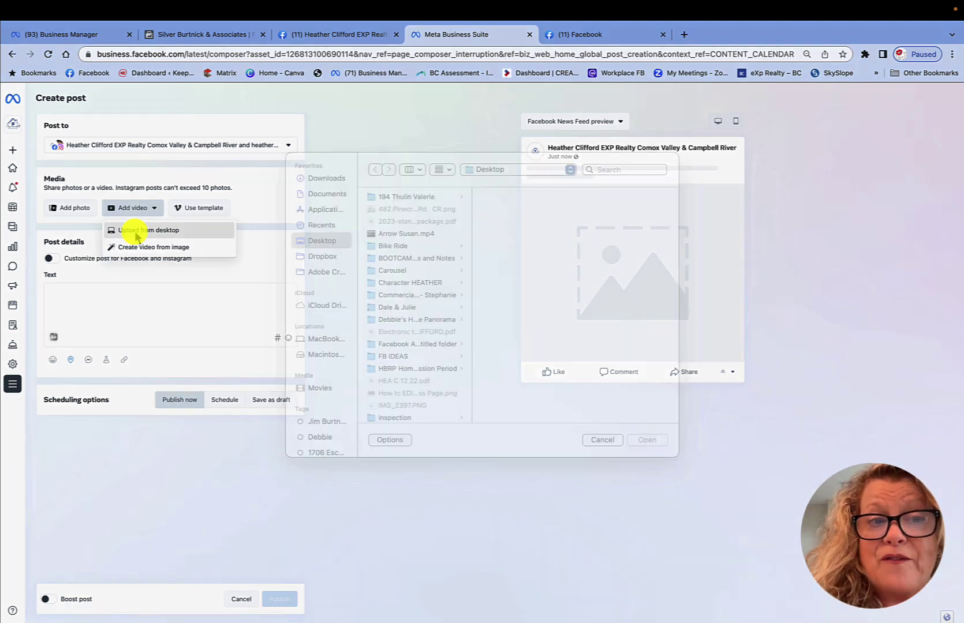
scroll(417, 357, "down", 5)
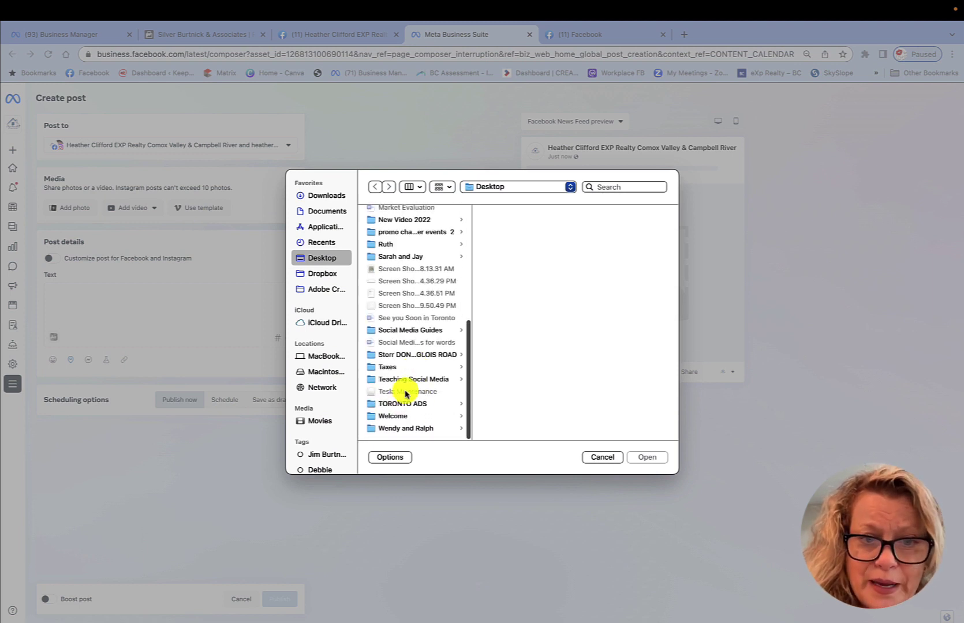
left_click(385, 429)
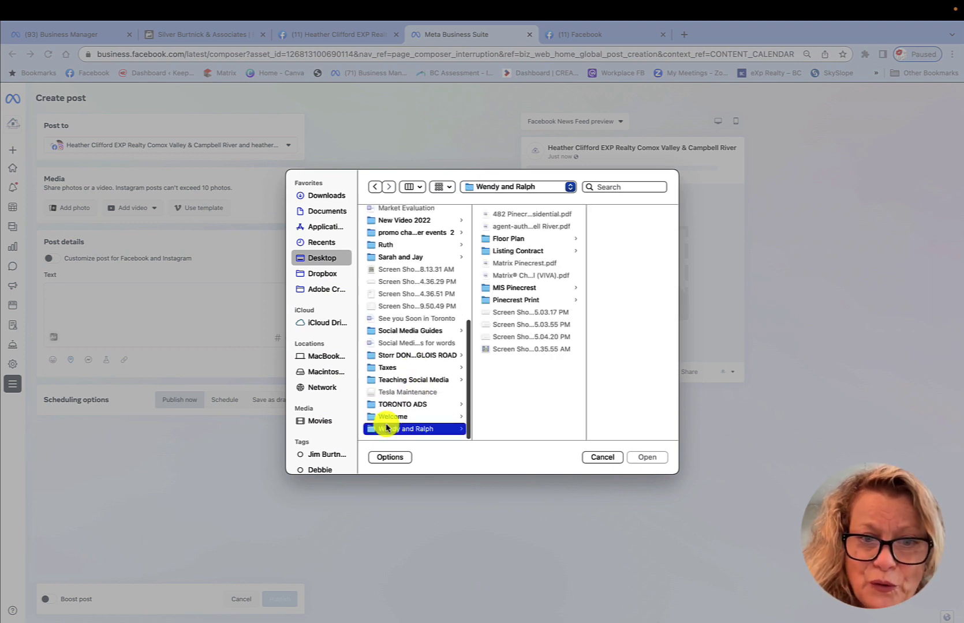
left_click(485, 300)
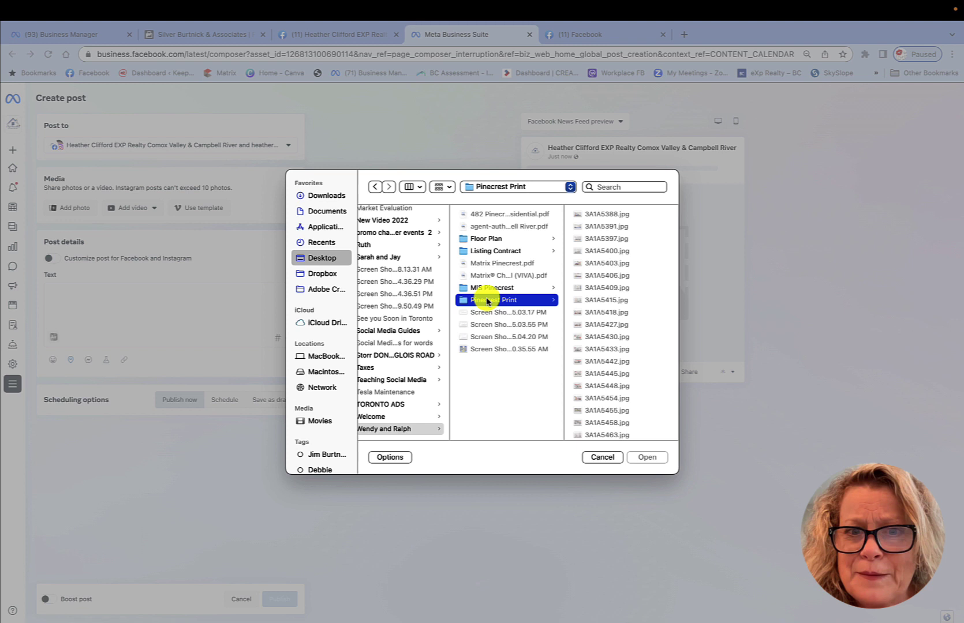
left_click(483, 288)
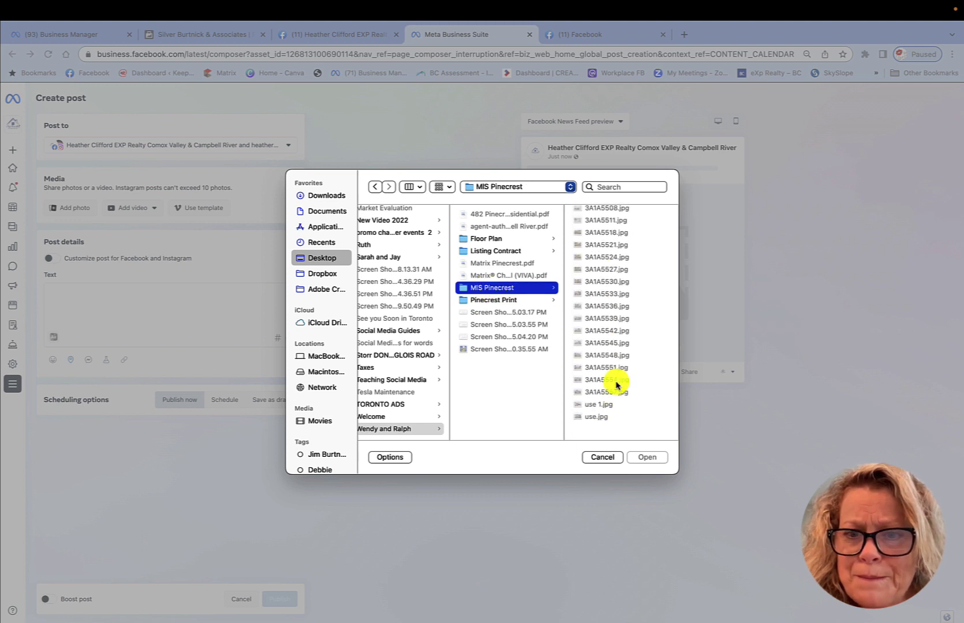
left_click(485, 300)
scroll(585, 374, "down", 10)
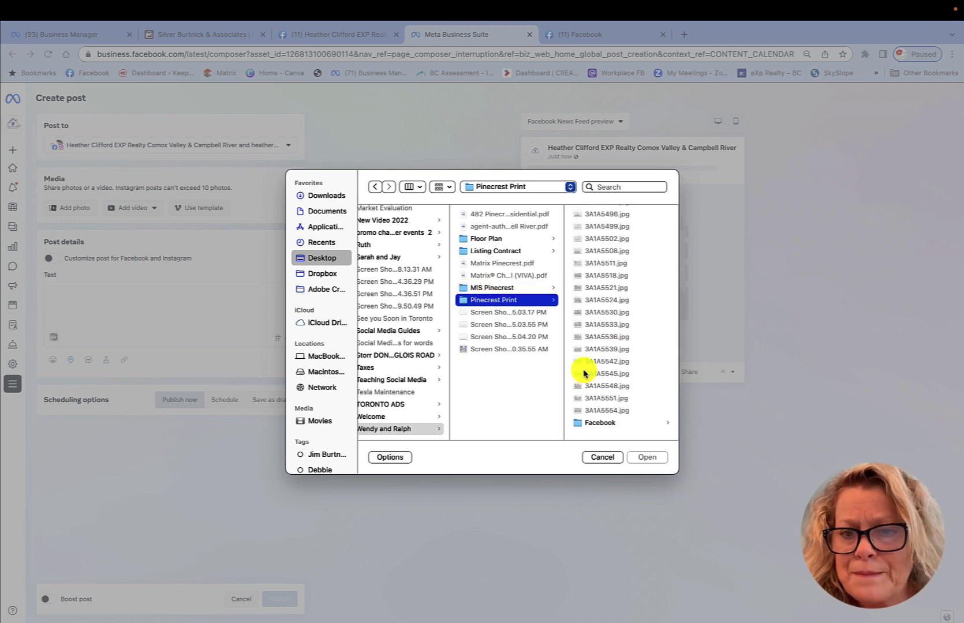
left_click(582, 429)
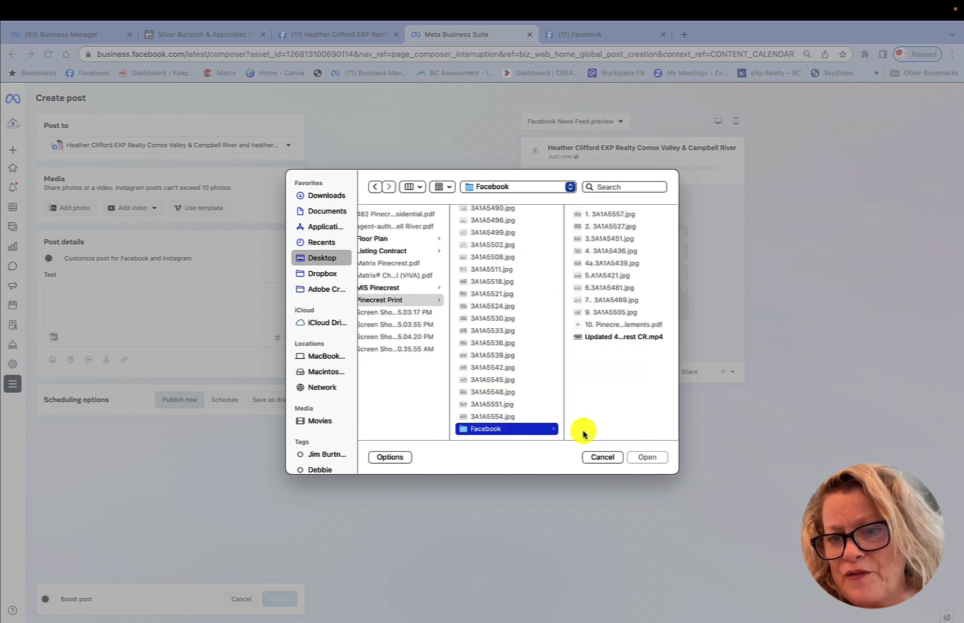
left_click(595, 337)
left_click(649, 457)
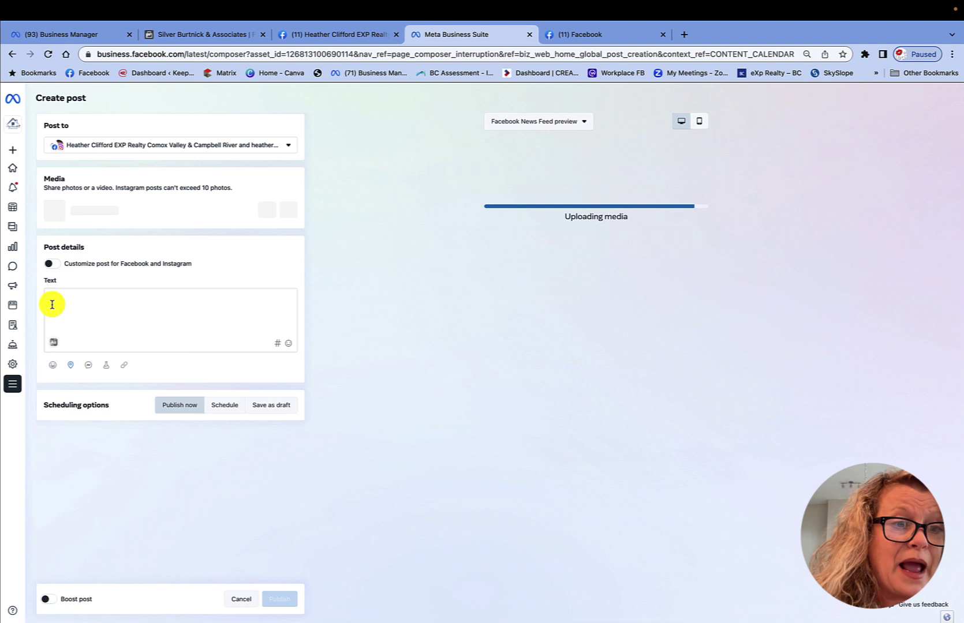
left_click(52, 298)
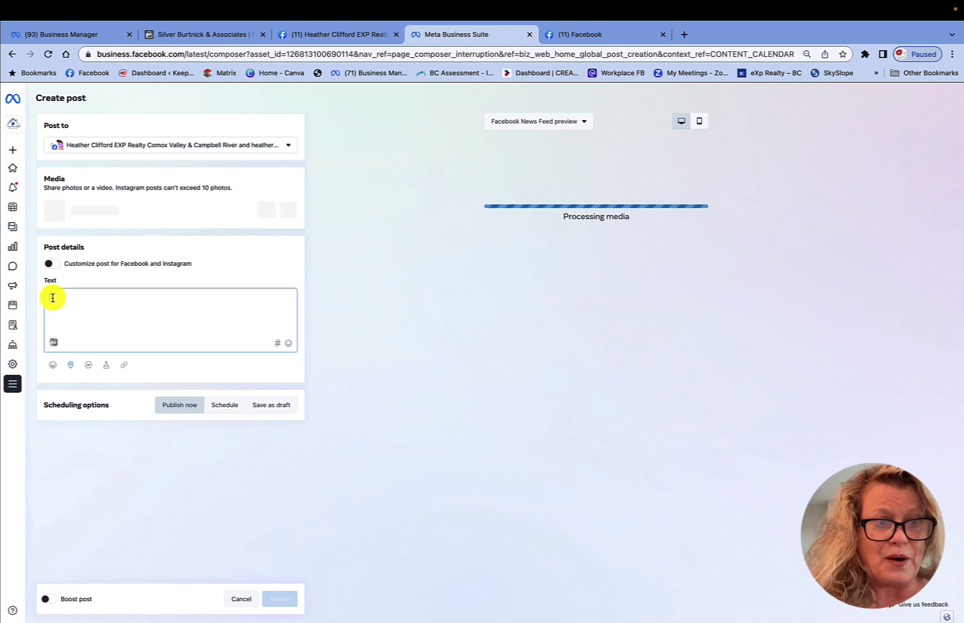
key("super+v")
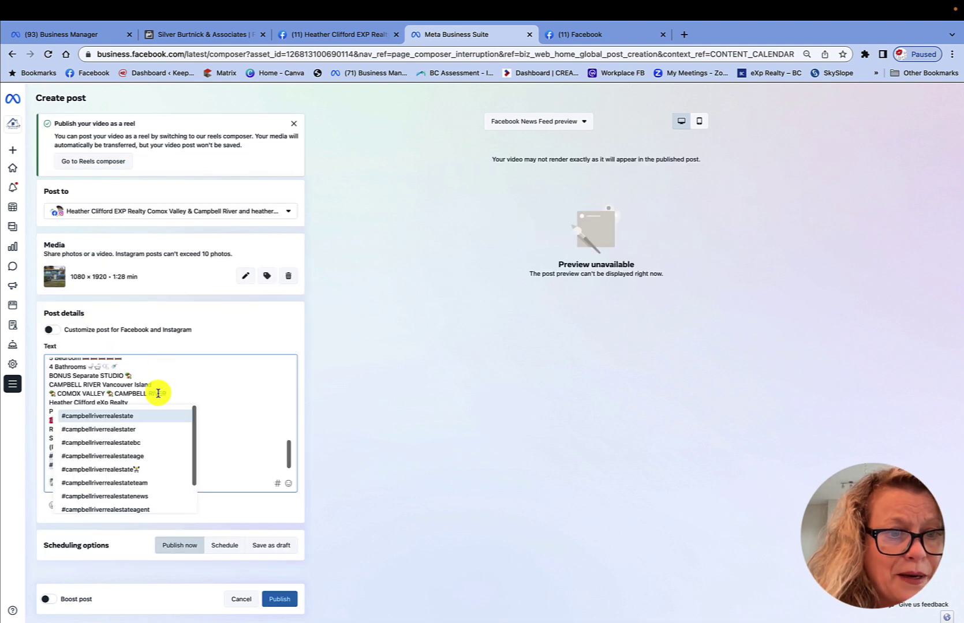
left_click(128, 416)
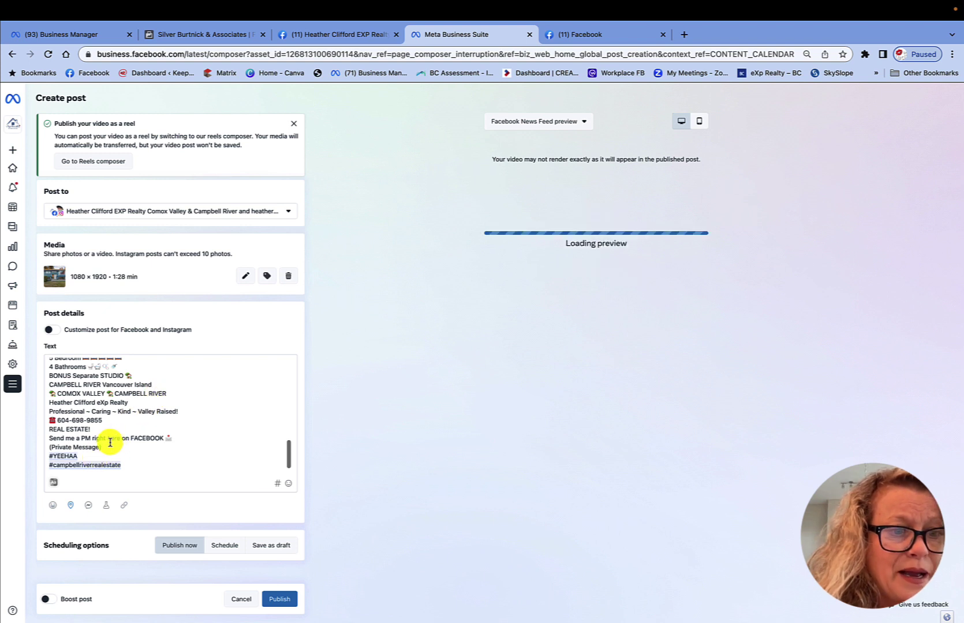
left_click(110, 443)
key("BackSpace")
key("BackSpace")
key("BackSpace")
key("BackSpace")
key("BackSpace")
key("BackSpace")
key("BackSpace")
key("BackSpace")
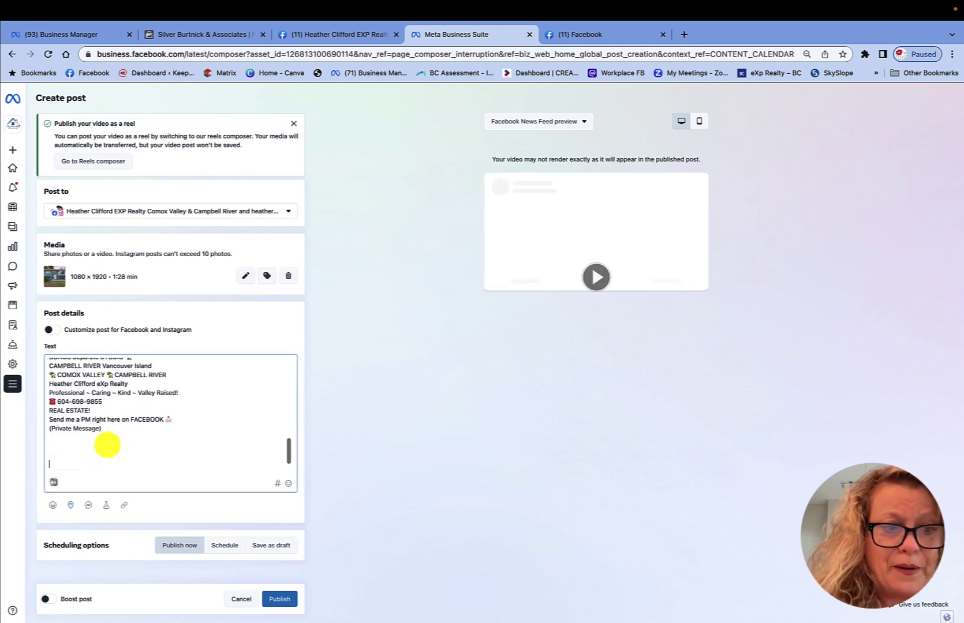
key("Return")
key("Return")
key("Return")
key("Return")
scroll(119, 393, "up", 3)
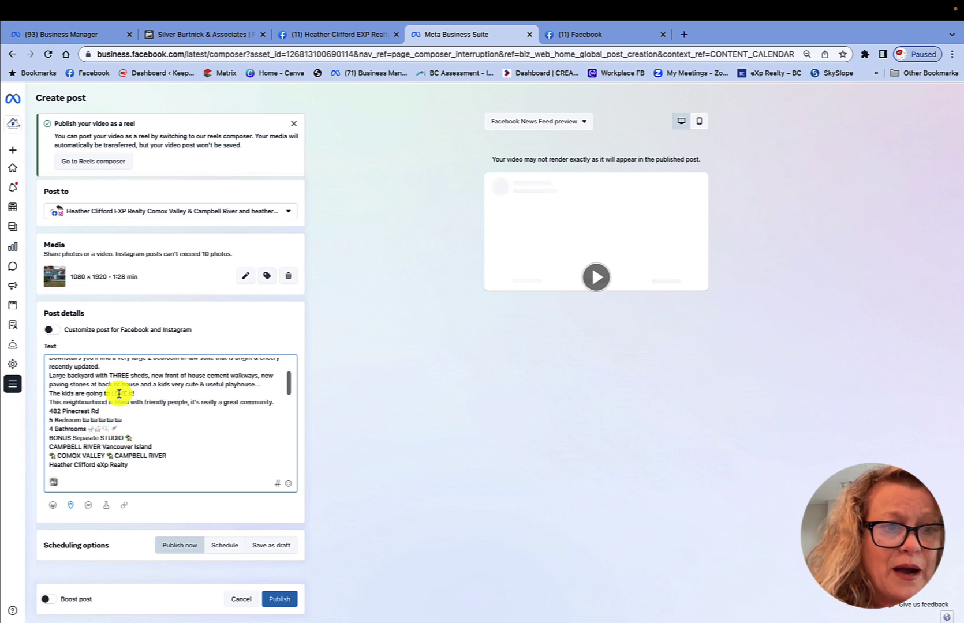
scroll(119, 393, "up", 5)
scroll(119, 393, "down", 10)
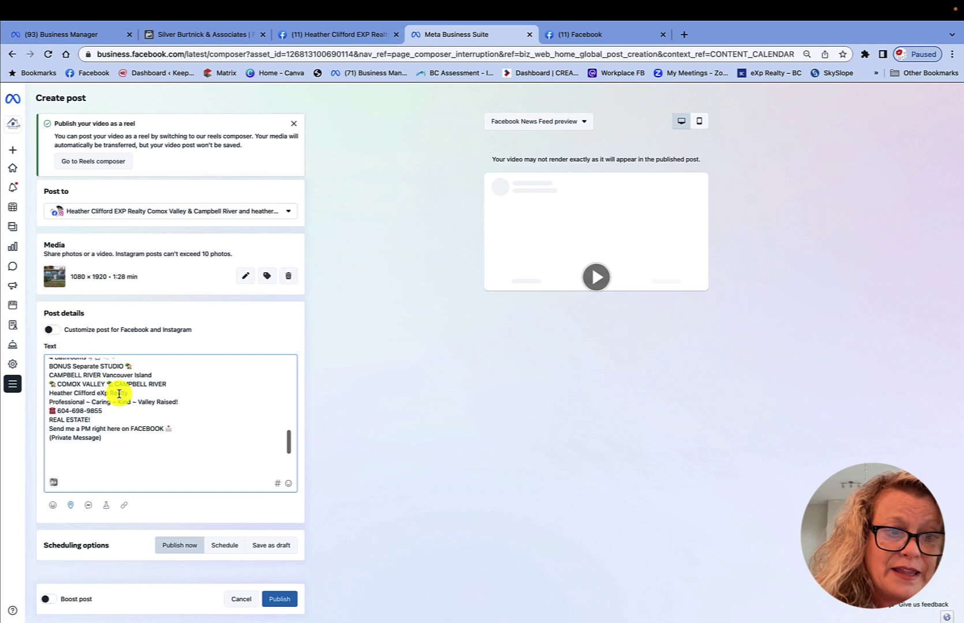
scroll(119, 394, "up", 5)
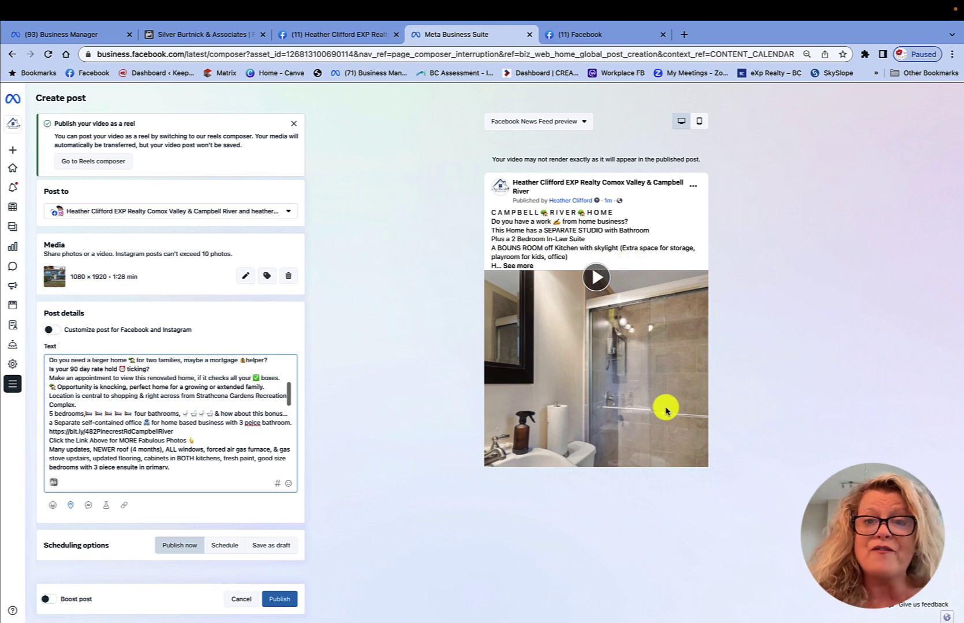
scroll(665, 411, "down", 1)
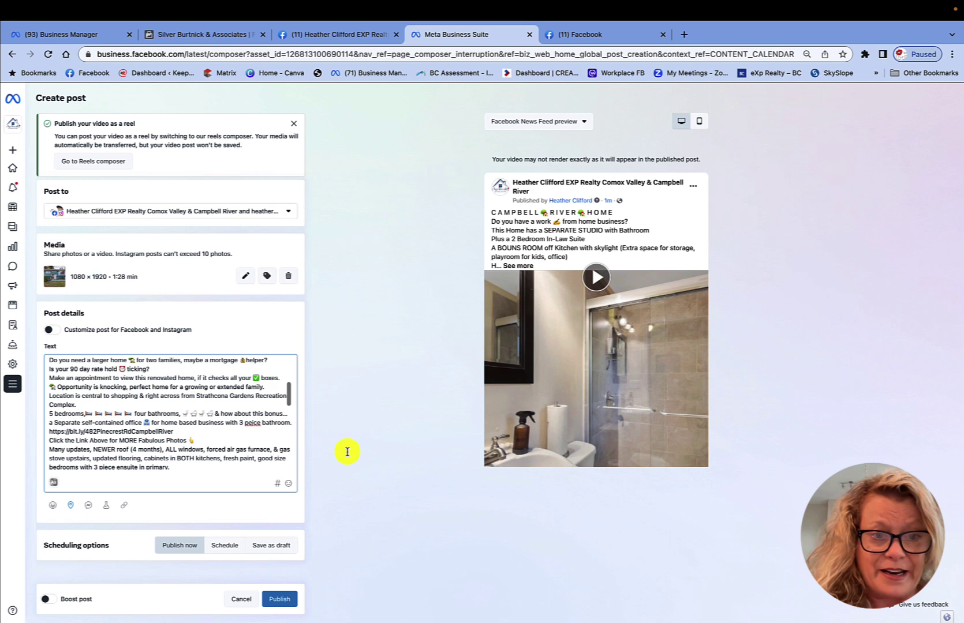
Insert blank lines before the bit.ly photos link and after the 'Click the Link Above…' line
scroll(140, 431, "up", 3)
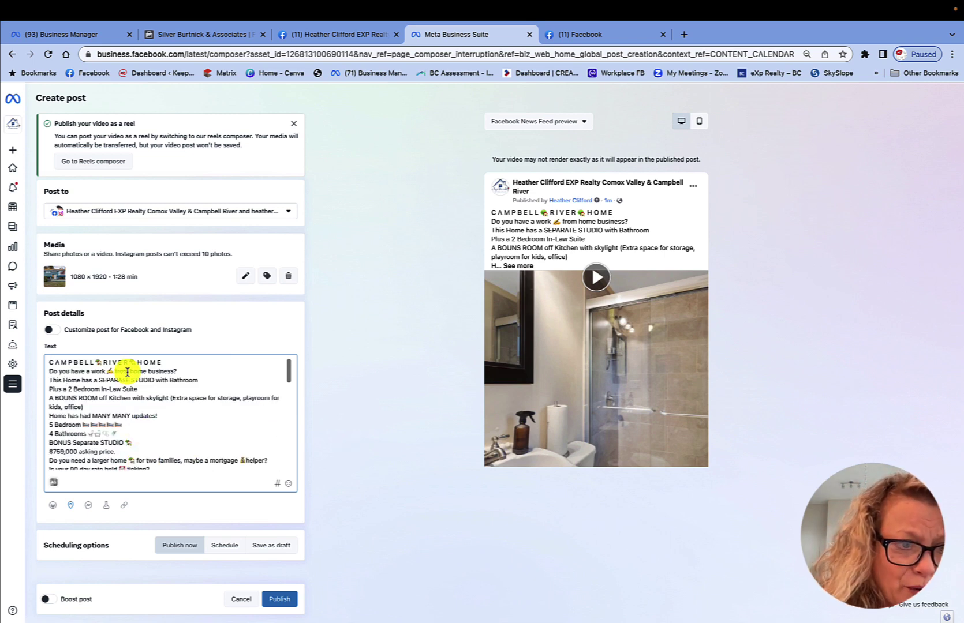
scroll(187, 433, "down", 2)
scroll(187, 433, "down", 4)
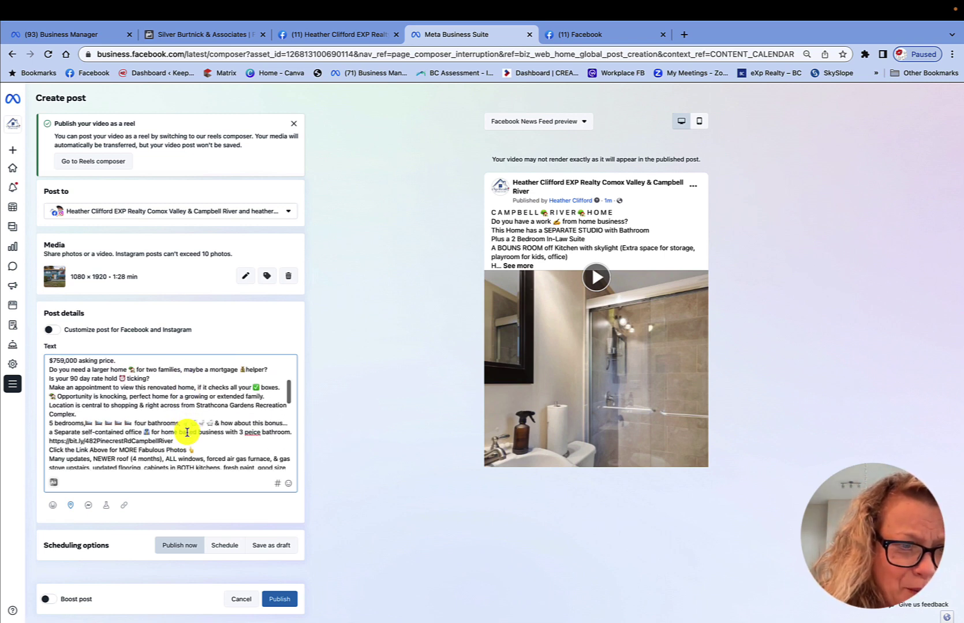
scroll(187, 433, "up", 1)
scroll(187, 432, "up", 2)
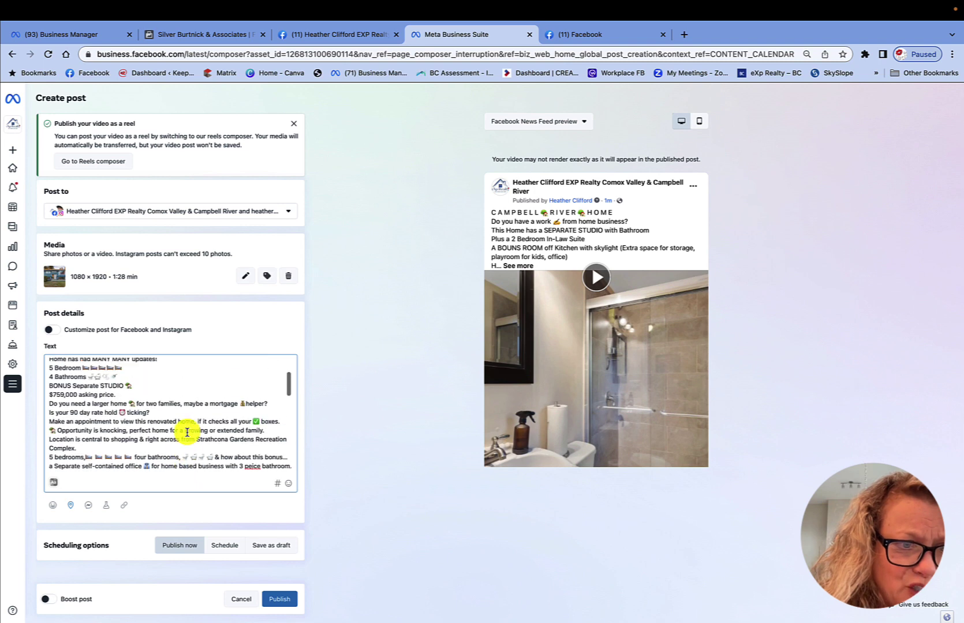
scroll(187, 433, "up", 3)
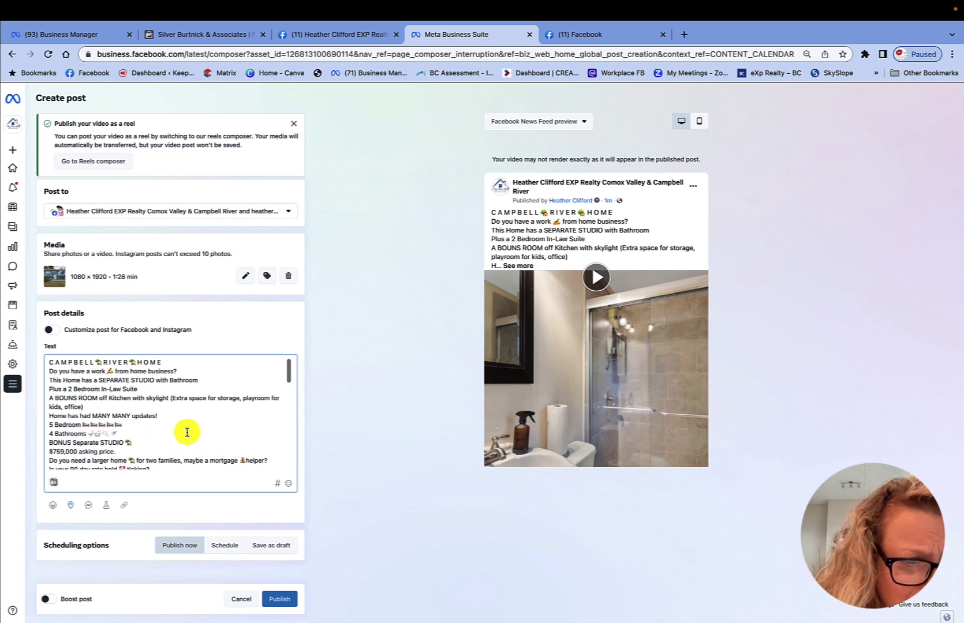
scroll(187, 433, "down", 2)
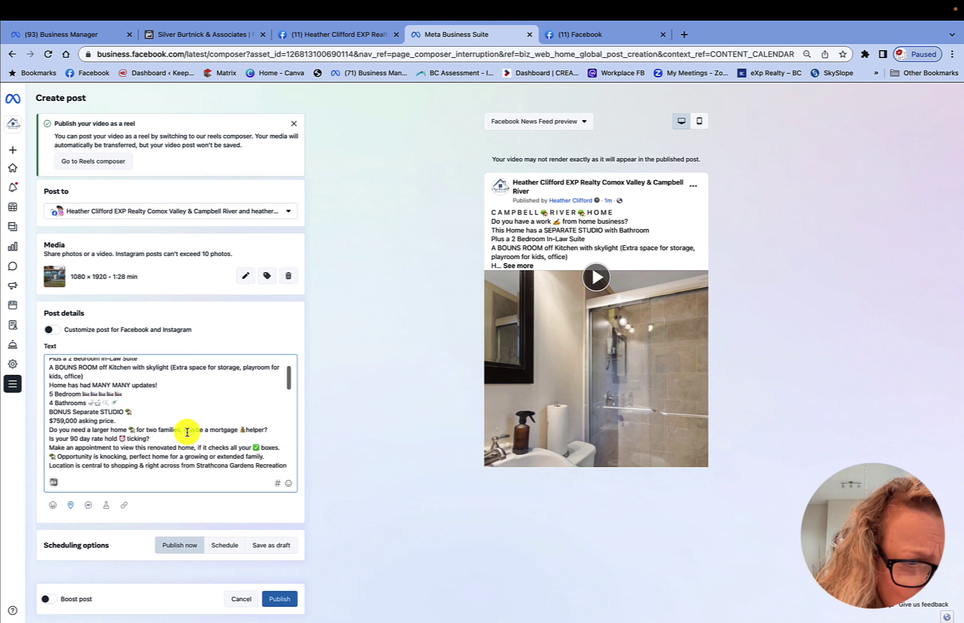
scroll(187, 432, "down", 3)
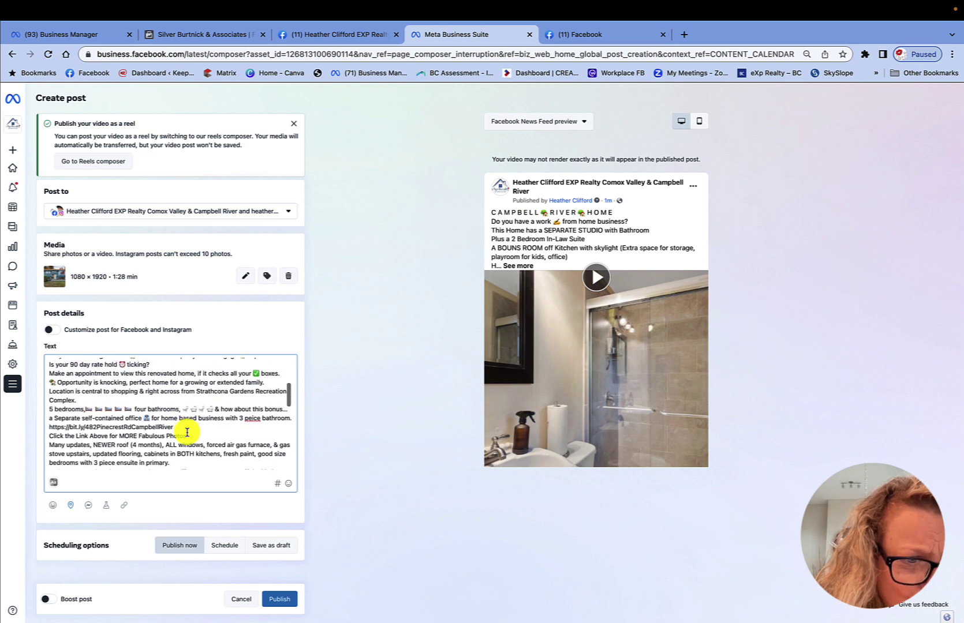
left_click(49, 426)
key("Return")
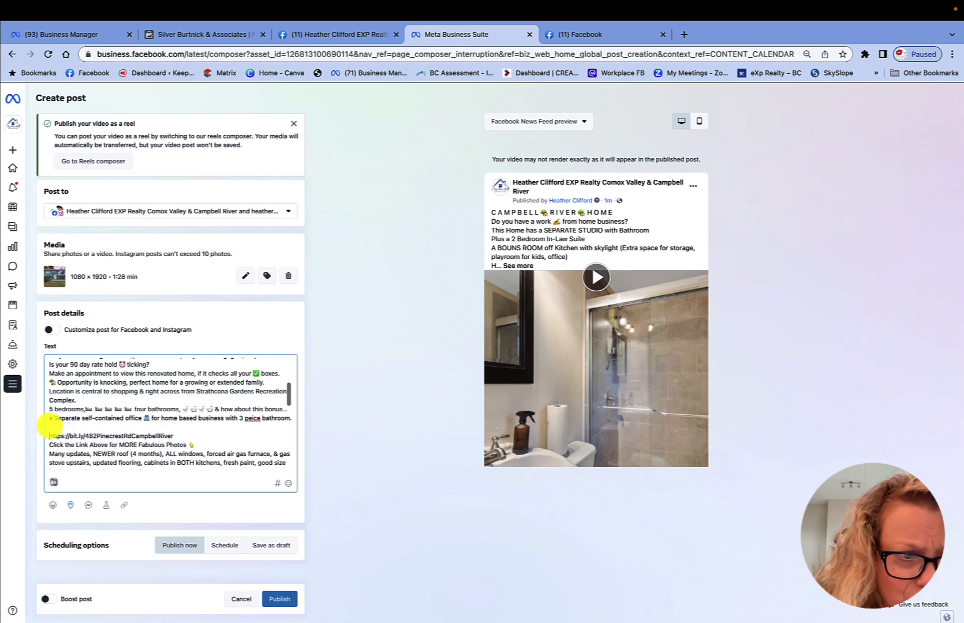
left_click(204, 443)
key("Return")
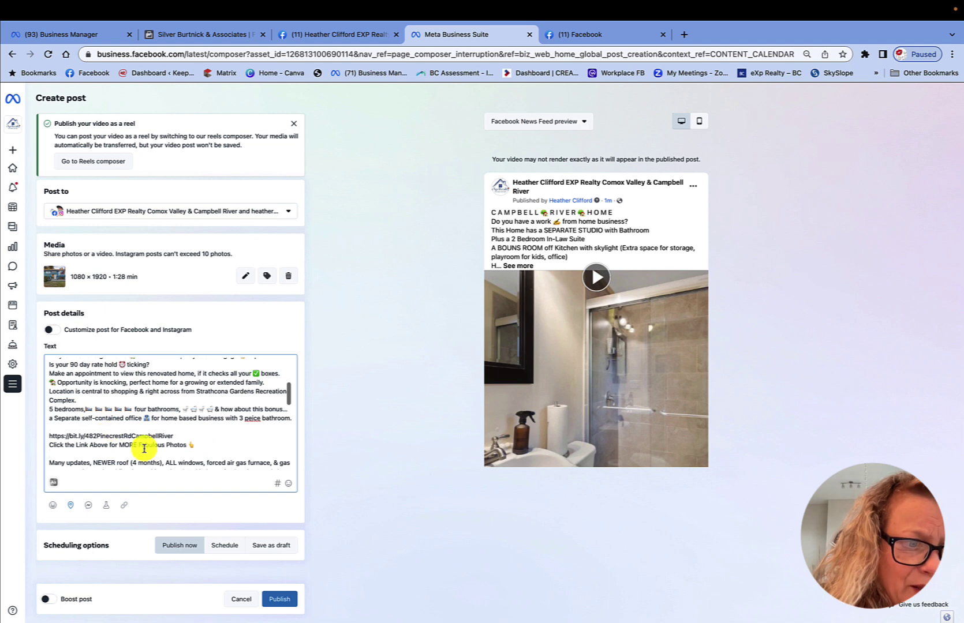
Search 'campbell river br' and save Campbell River, British Columbia as the post's location
left_click(70, 506)
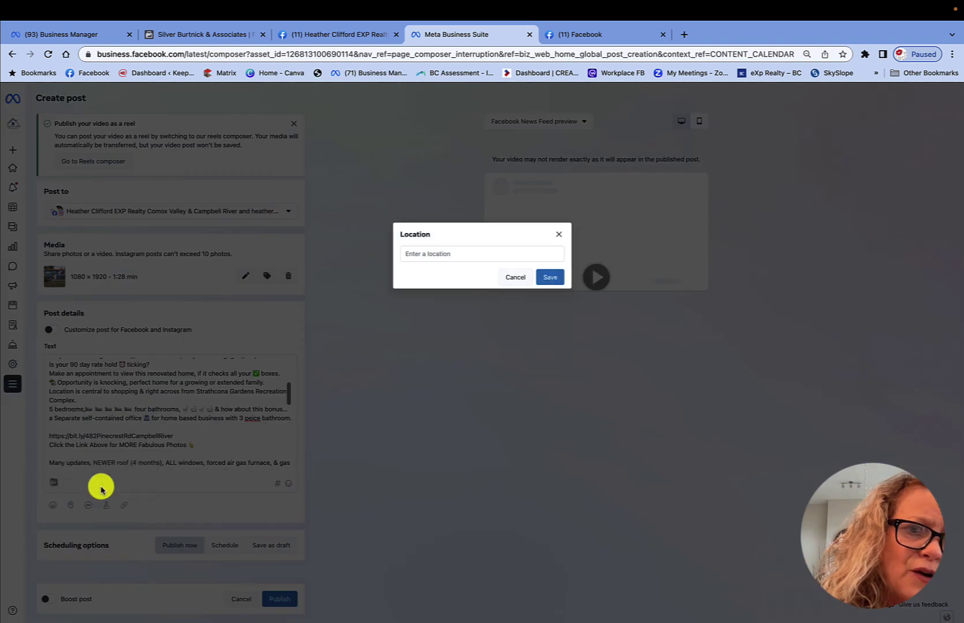
left_click(452, 252)
type("ca")
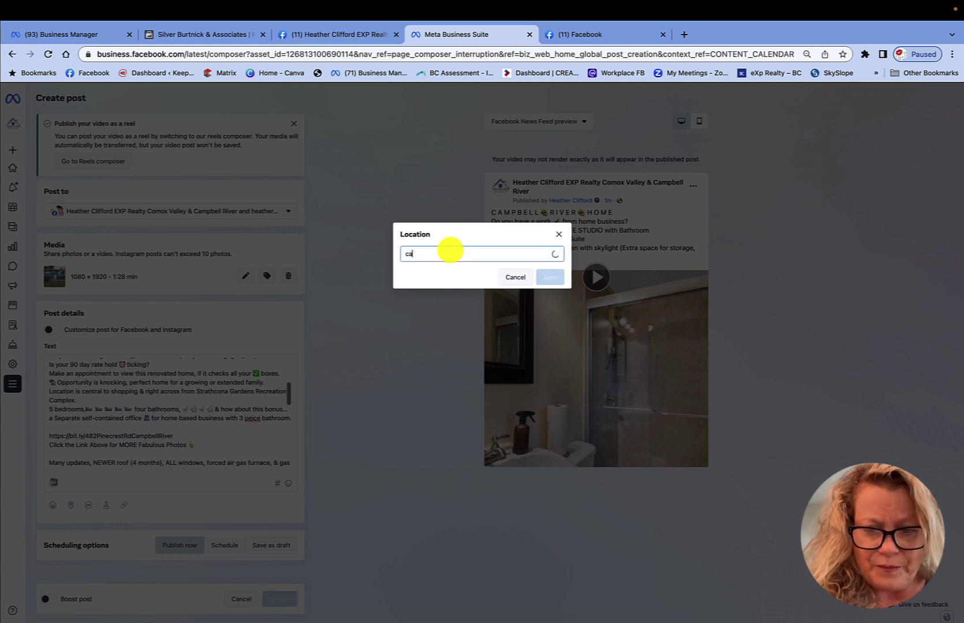
type("mpbell riv")
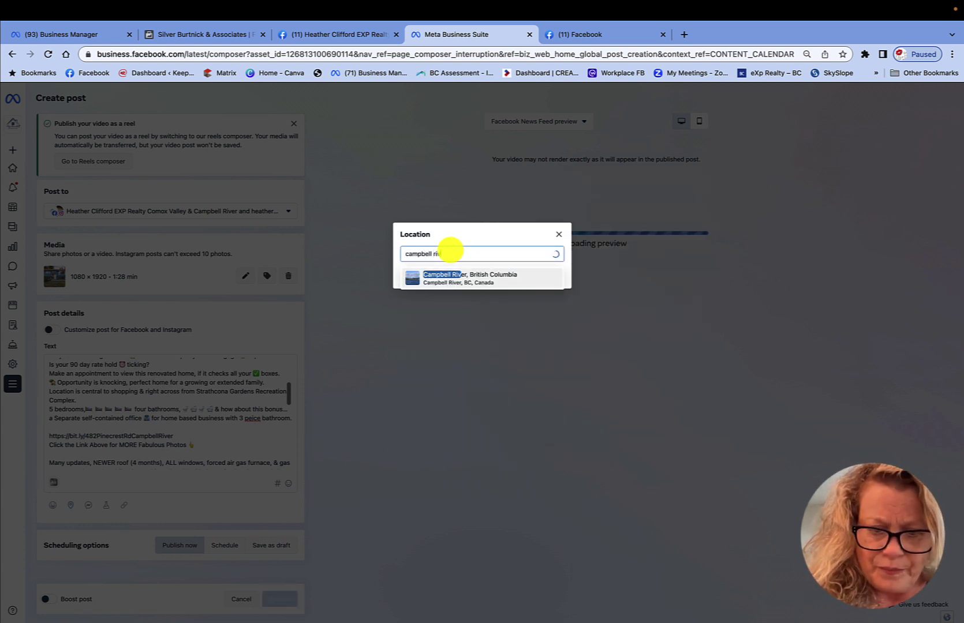
type("er br")
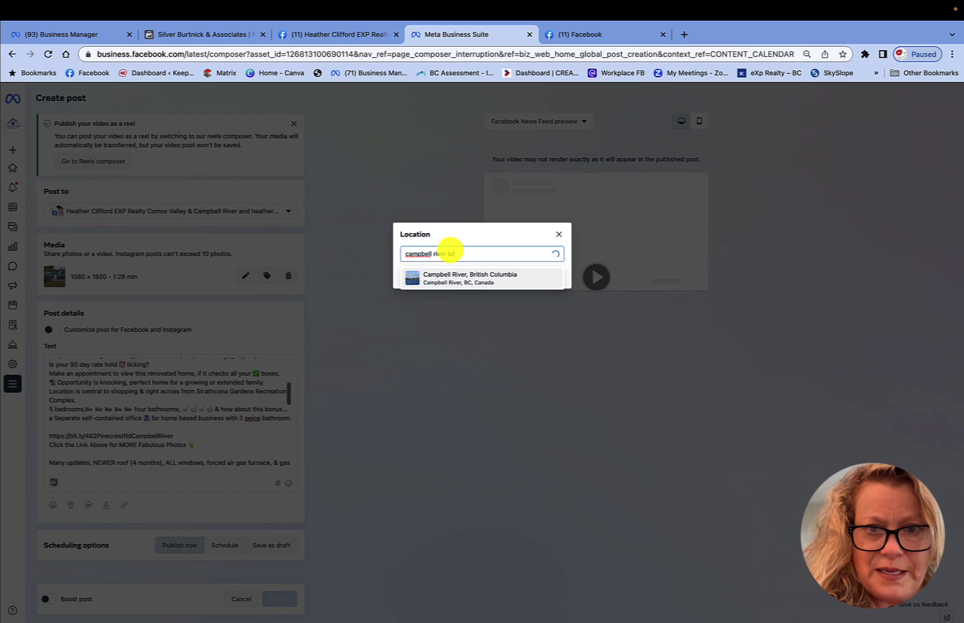
left_click(442, 277)
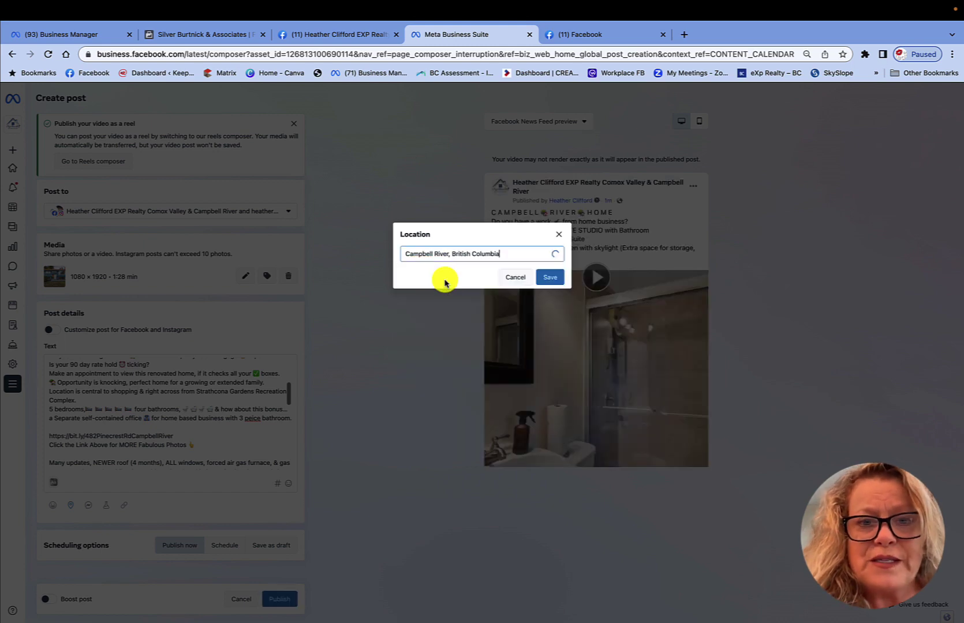
left_click(547, 278)
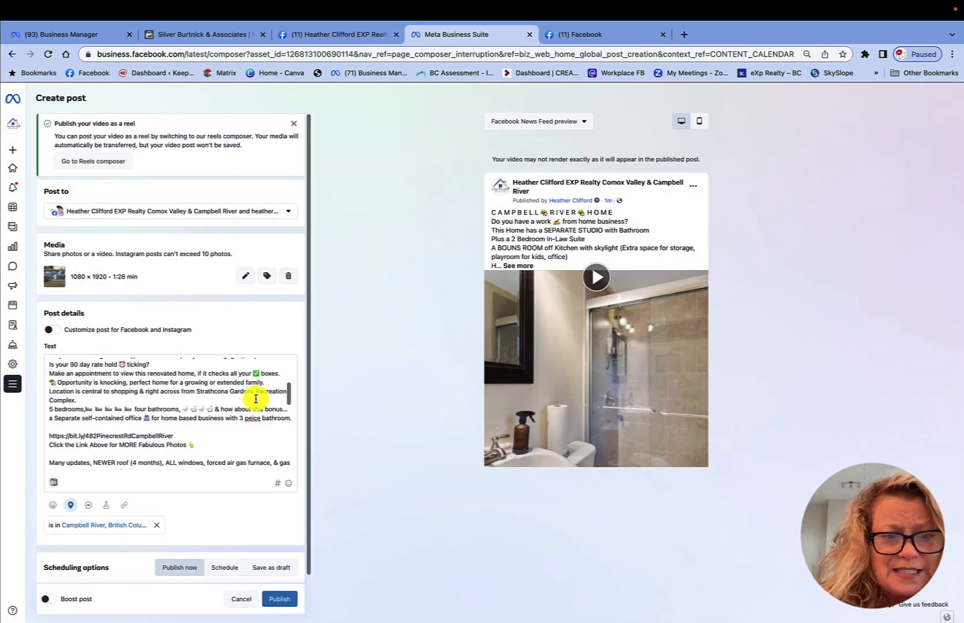
scroll(248, 447, "down", 2)
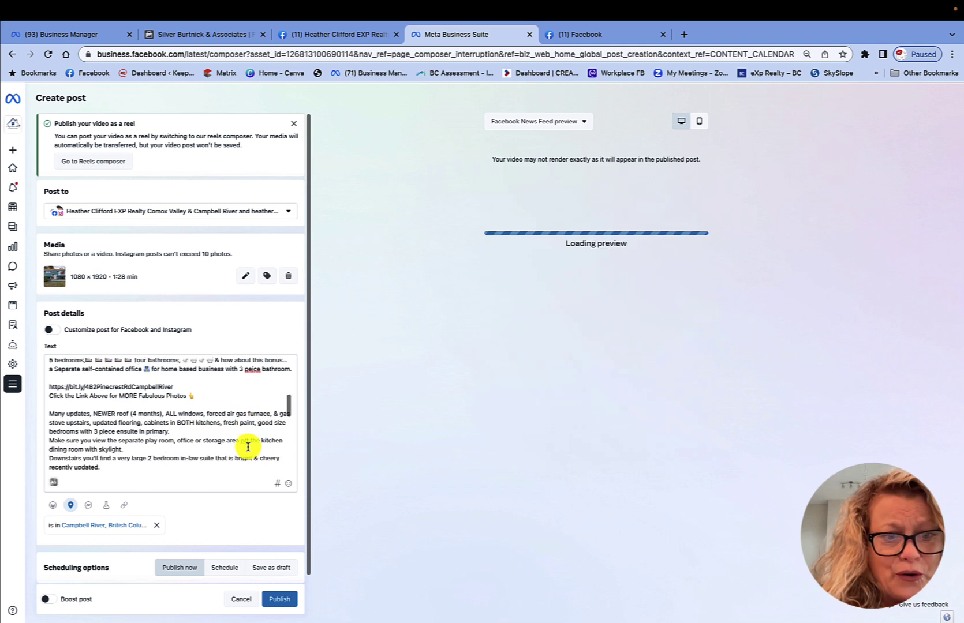
scroll(248, 447, "down", 10)
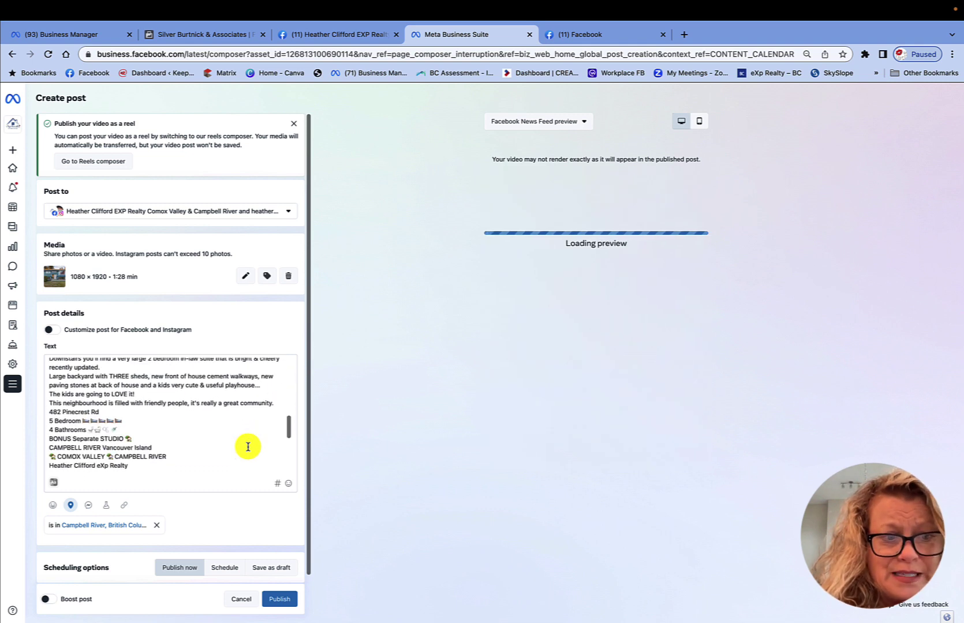
Switch to scheduling and set the Facebook post for Jan 16, 2023 at 07:20 AM
left_click(227, 568)
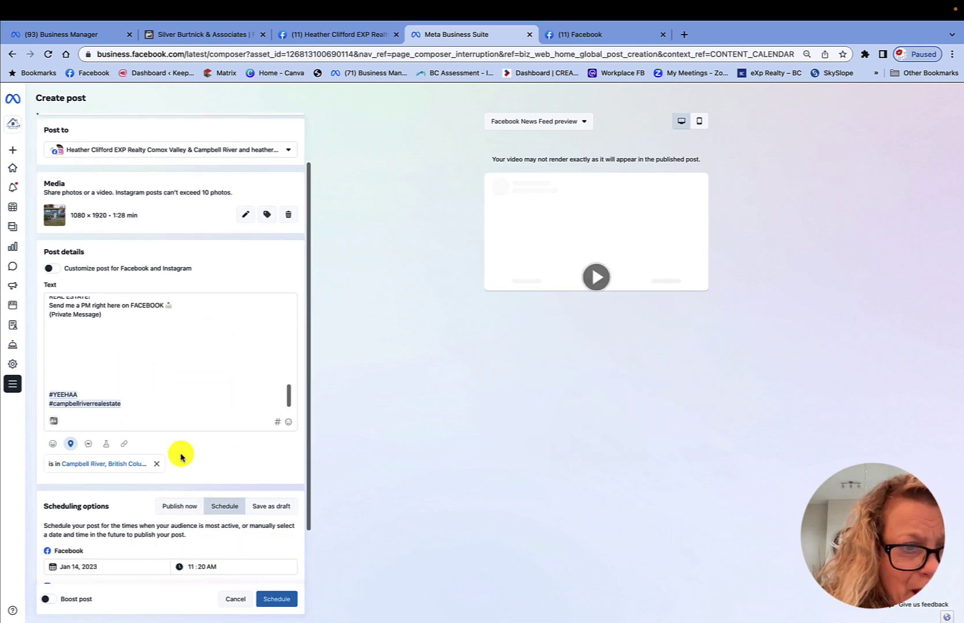
scroll(177, 451, "down", 2)
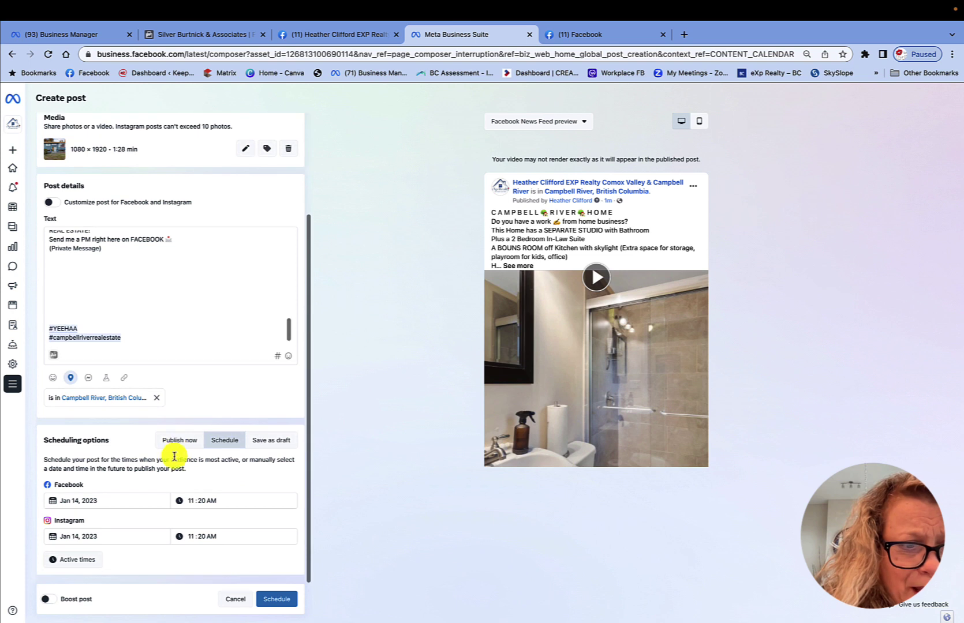
left_click(111, 502)
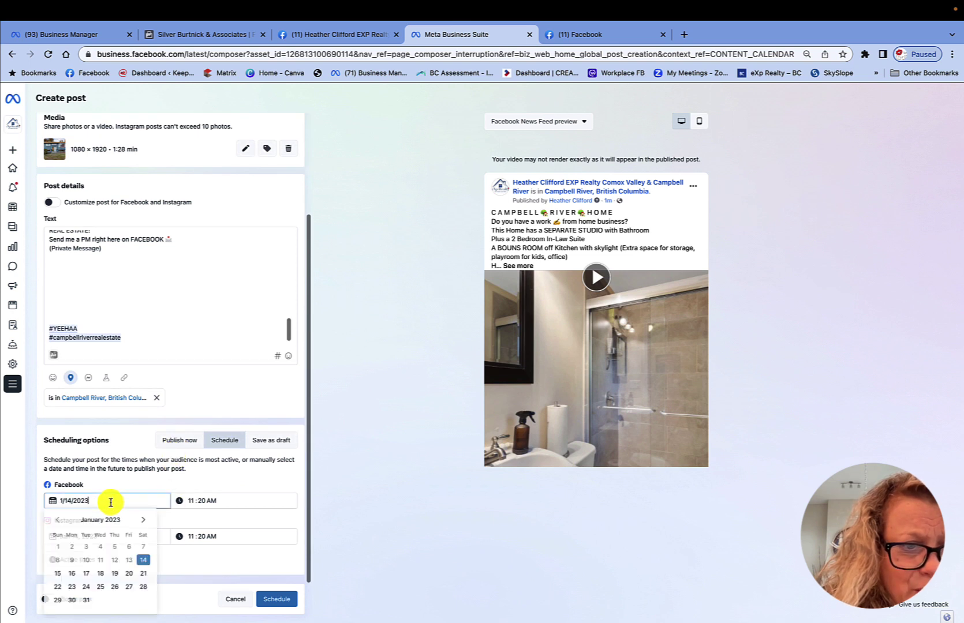
left_click(71, 574)
left_click(192, 500)
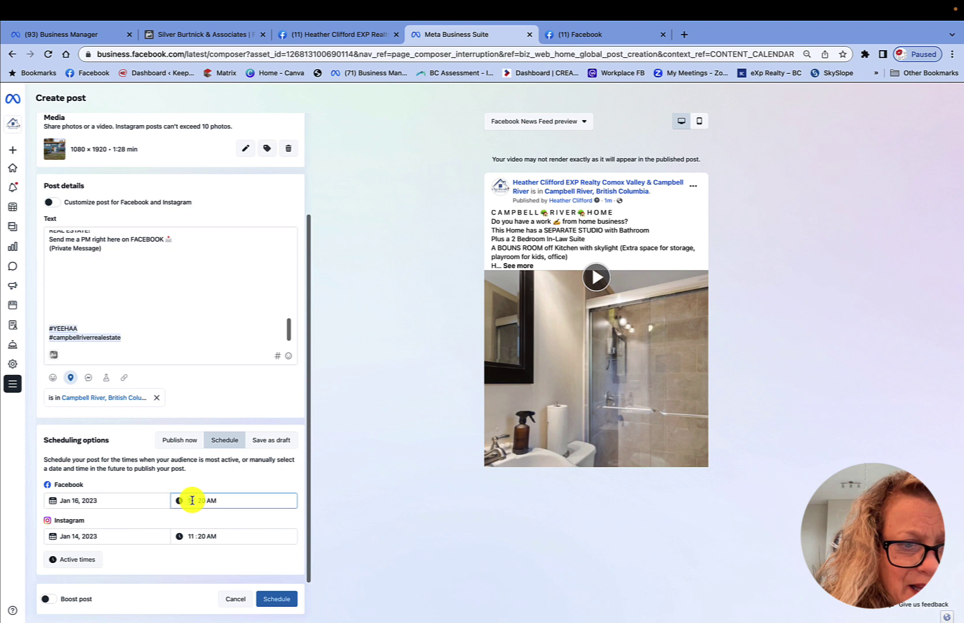
type("7")
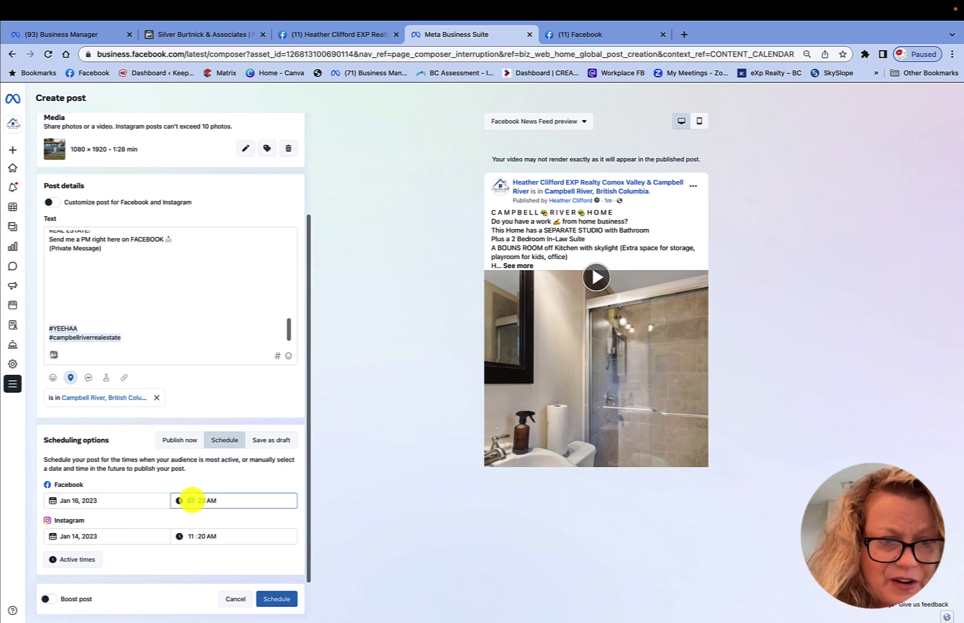
Set the Instagram post for Jan 16, 2023 at 07:20 AM as well
left_click(187, 538)
type("7")
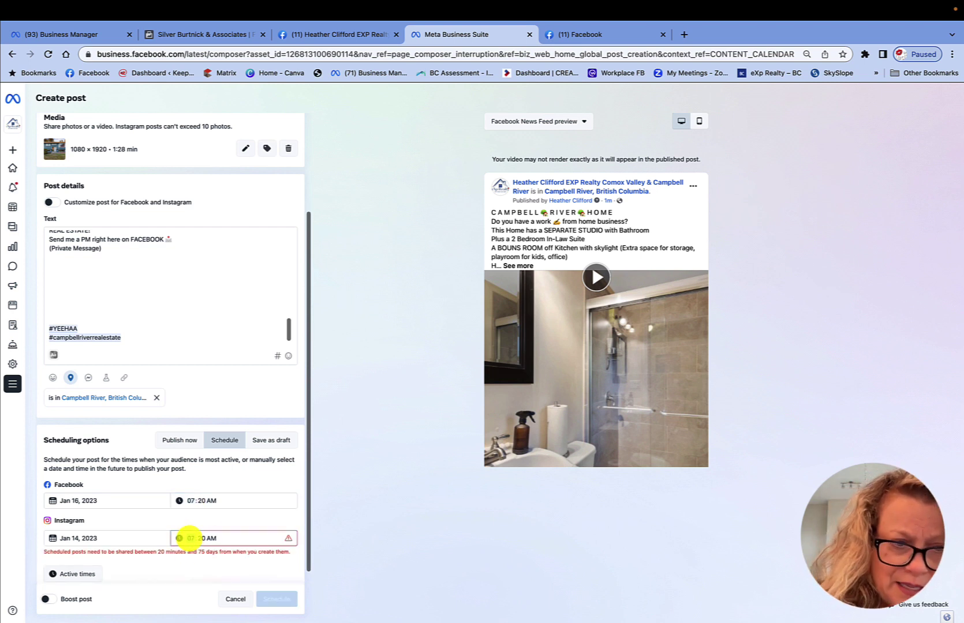
left_click(81, 540)
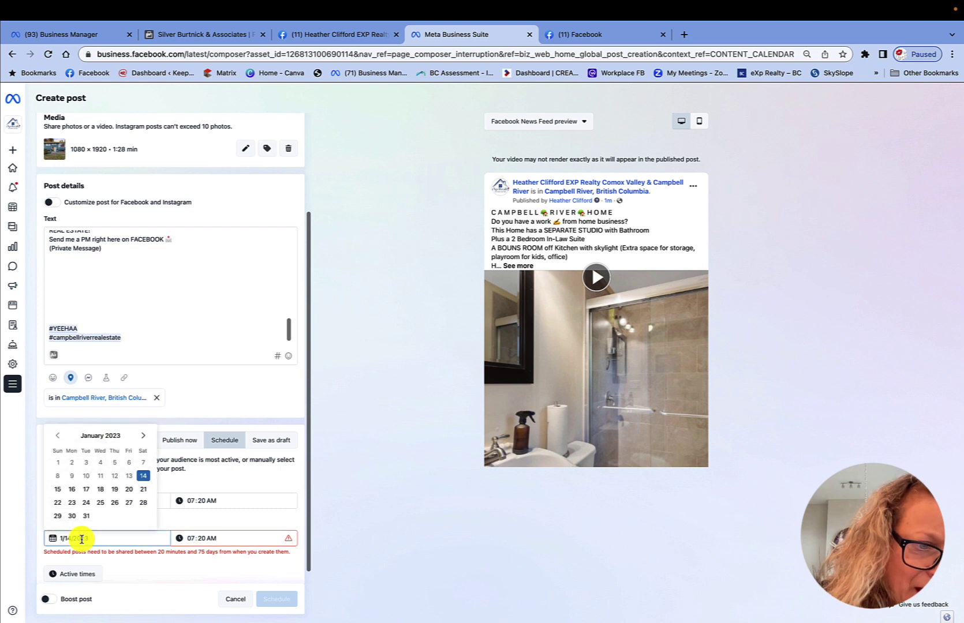
left_click(72, 489)
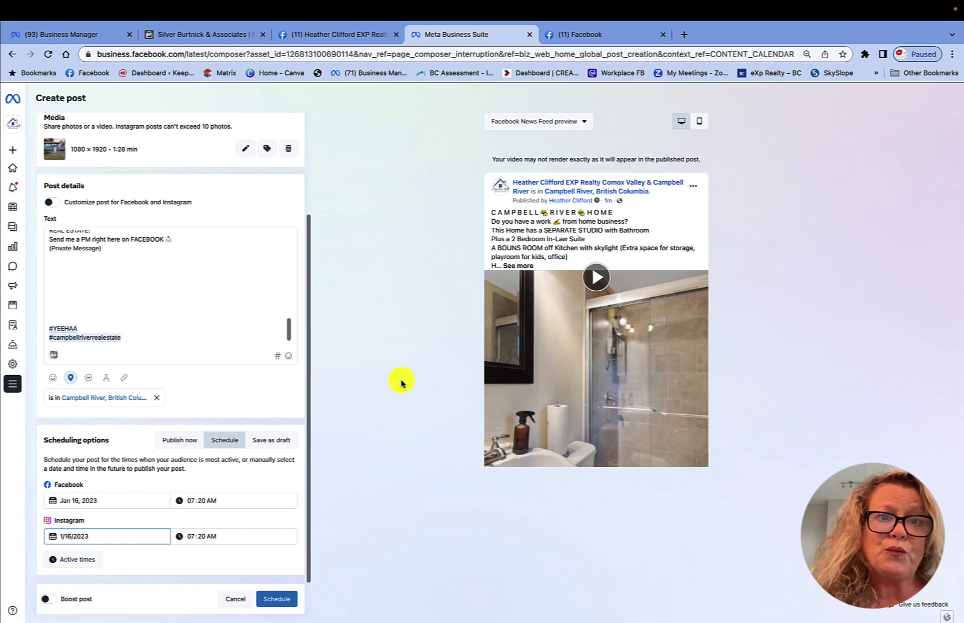
Review the finished video post and confirm it with the Schedule button
scroll(496, 402, "up", 1)
scroll(495, 401, "down", 1)
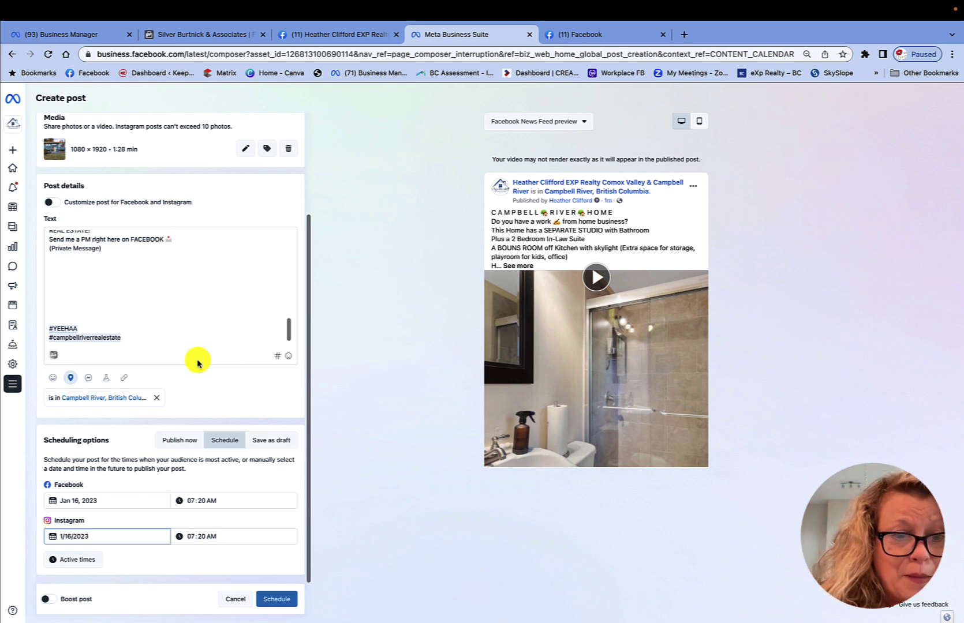
scroll(196, 360, "up", 4)
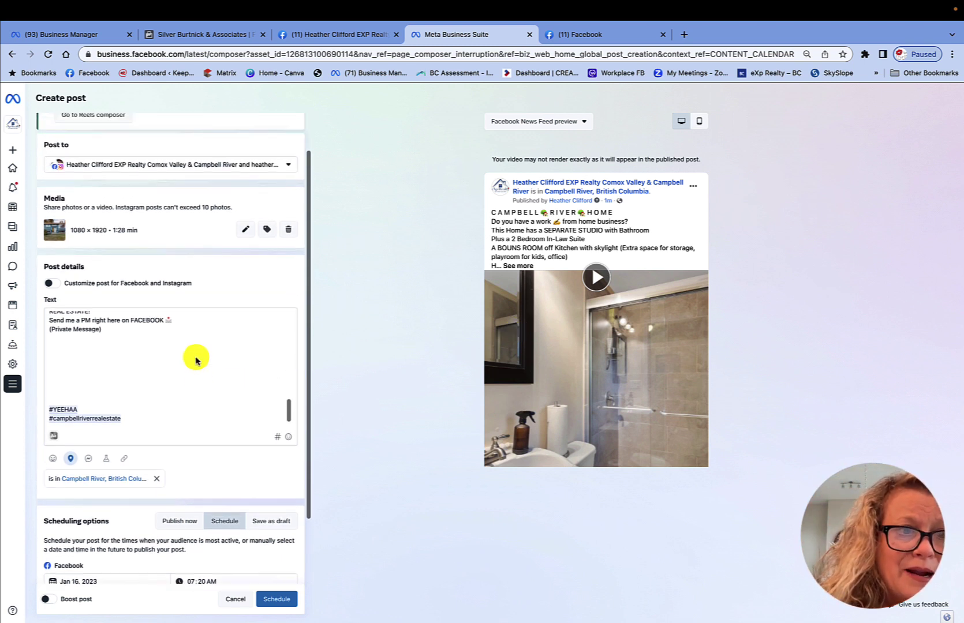
scroll(196, 357, "up", 10)
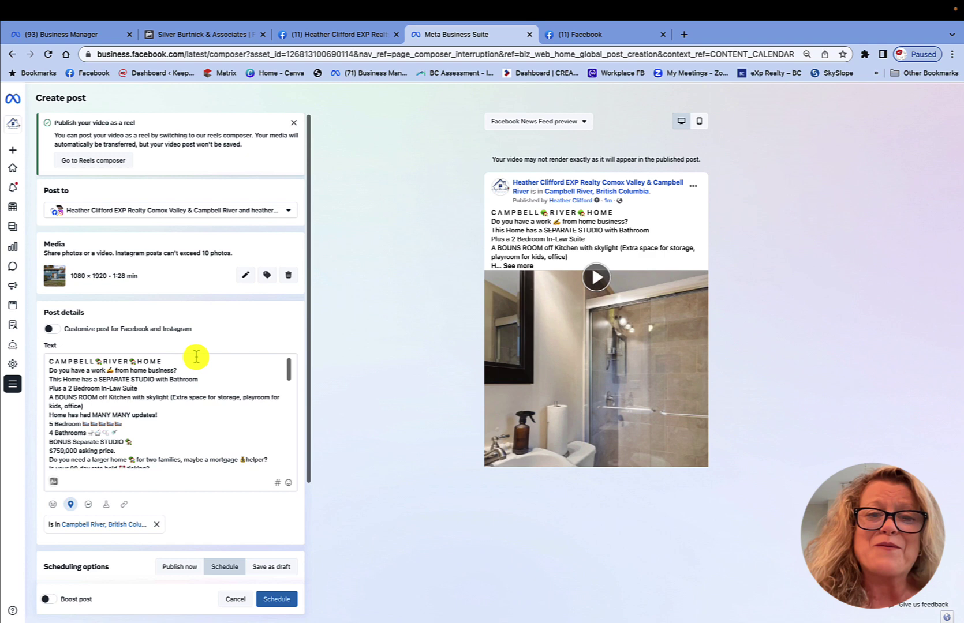
left_click(277, 600)
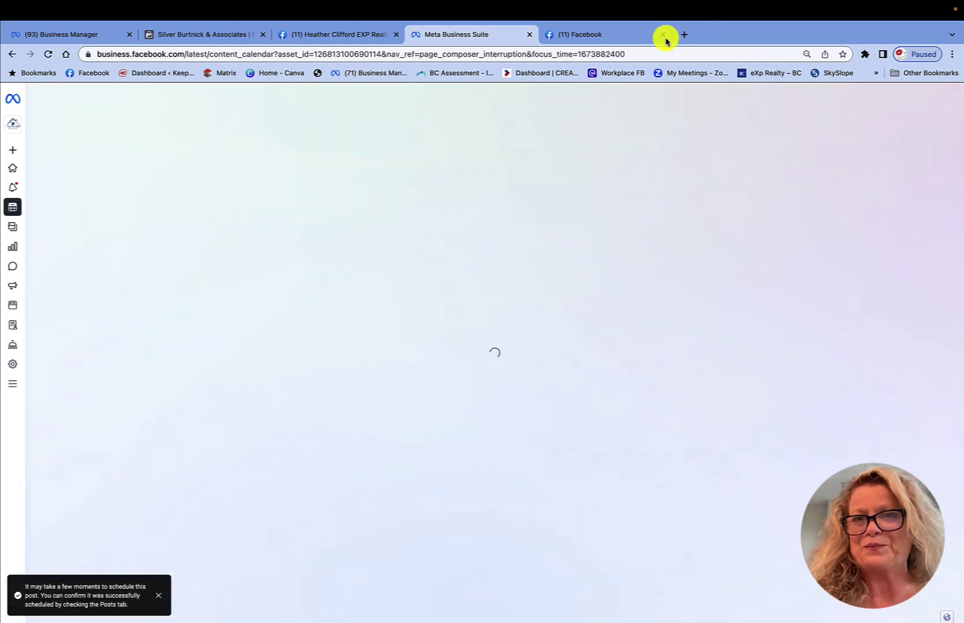